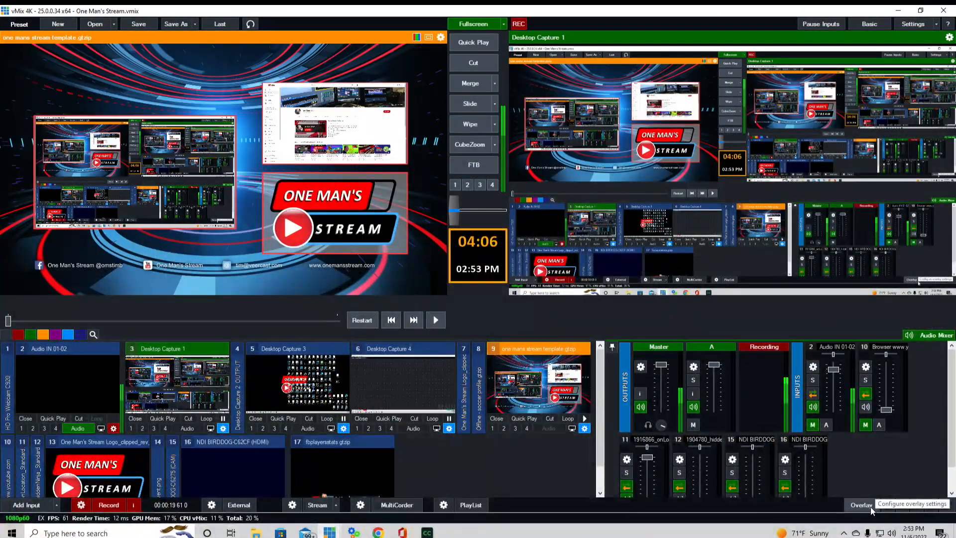
# Open the Data Sources Manager and add a new Excel/CSV data source
pyautogui.click(888, 505)
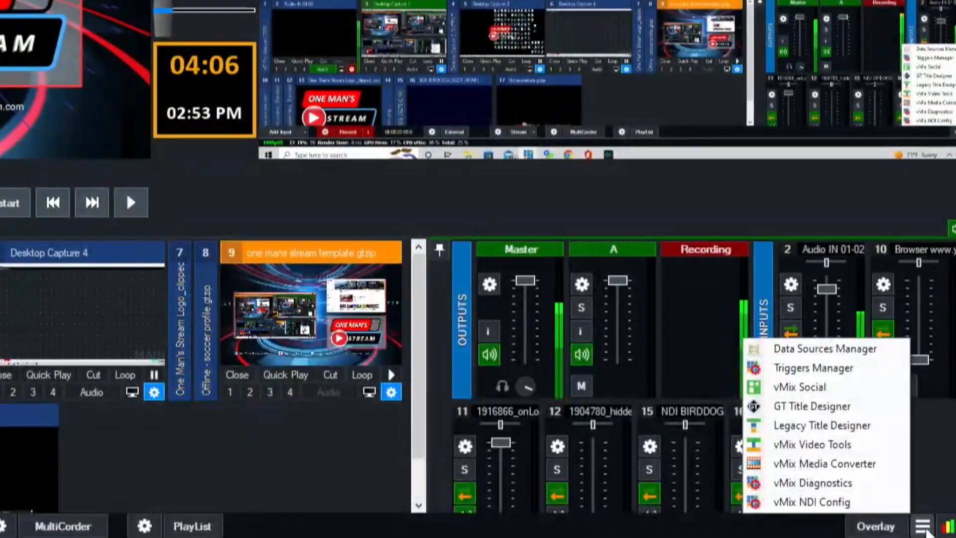
pyautogui.click(881, 359)
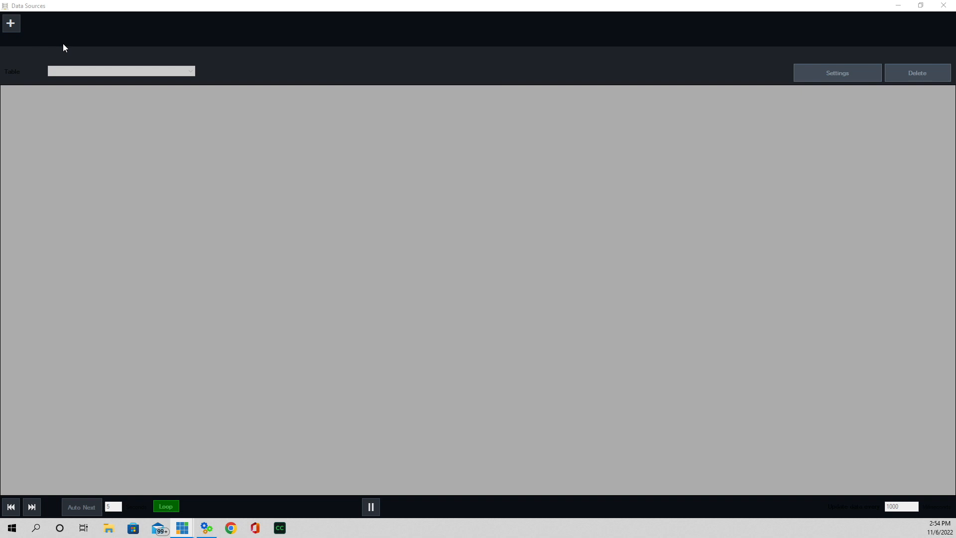
pyautogui.click(11, 23)
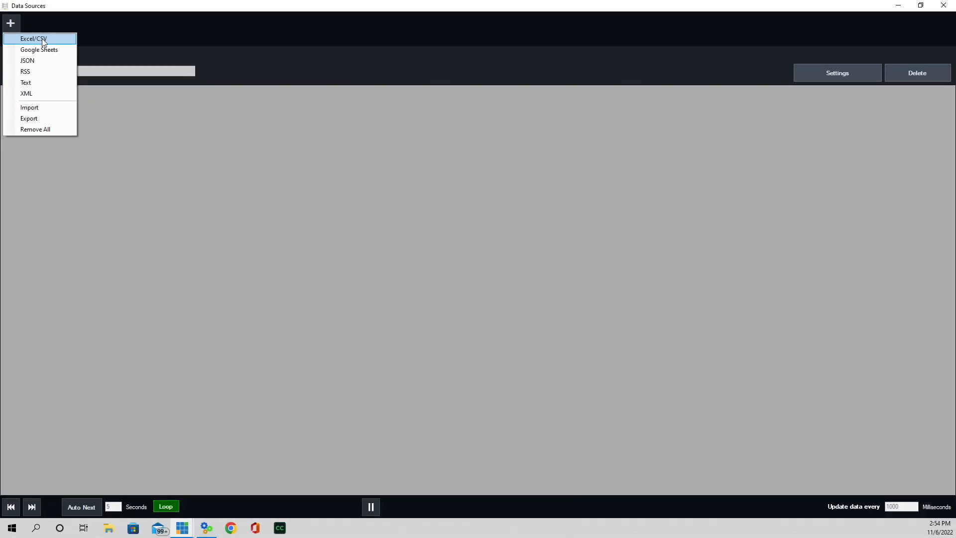
pyautogui.click(44, 43)
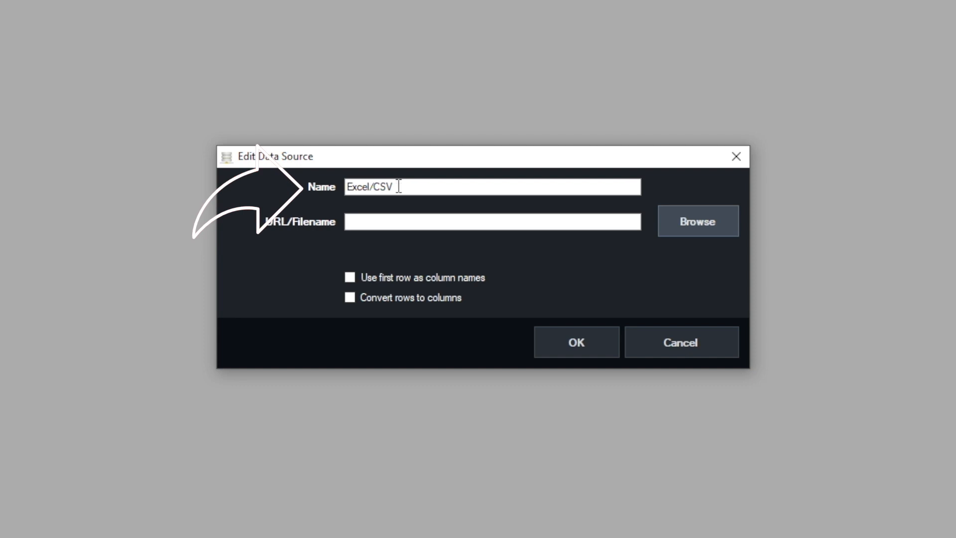
# Choose the "Datasourse Example Data" workbook from the OneDrive Desktop folder as the data source's file
pyautogui.click(717, 225)
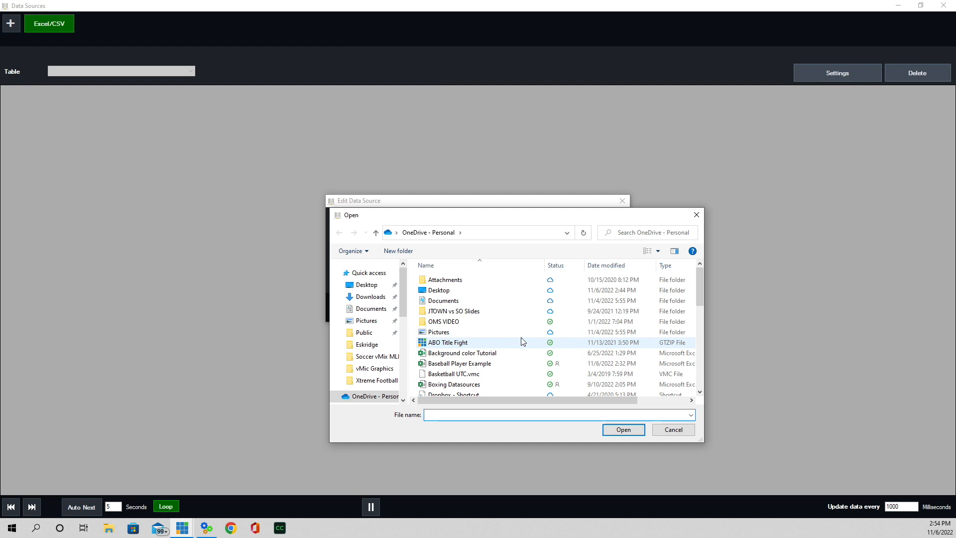
pyautogui.doubleClick(438, 290)
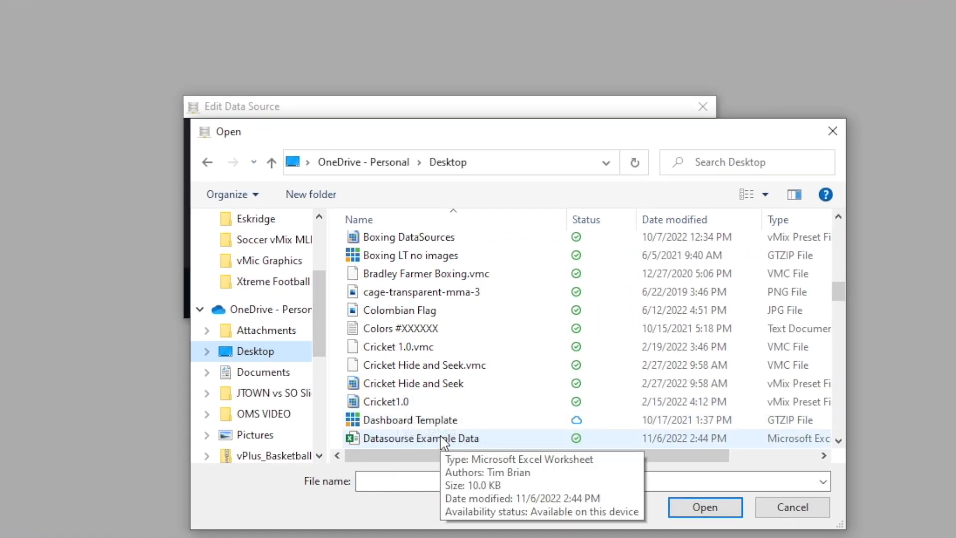
pyautogui.click(440, 438)
pyautogui.click(717, 513)
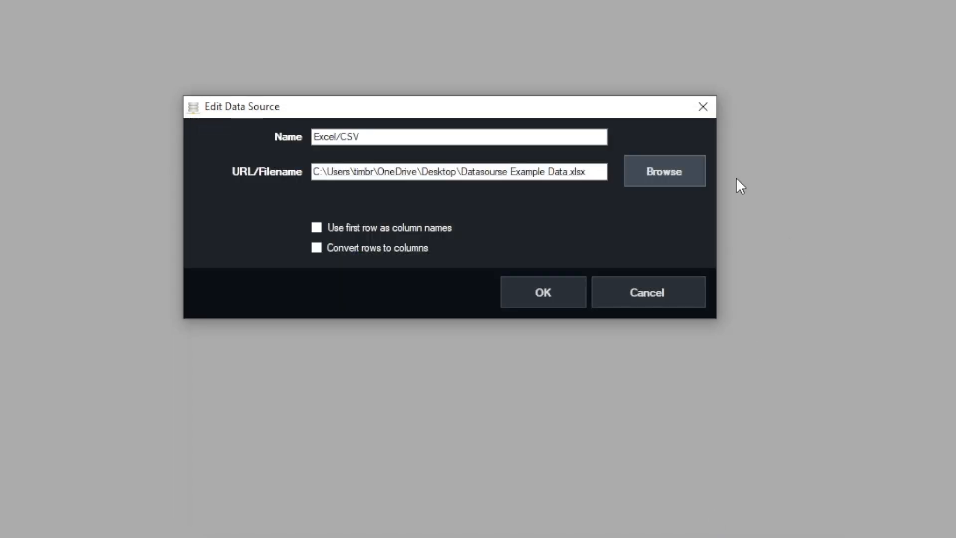
# Set the data source to use the first row as column names and accept its settings
pyautogui.click(317, 227)
pyautogui.click(317, 228)
pyautogui.click(540, 294)
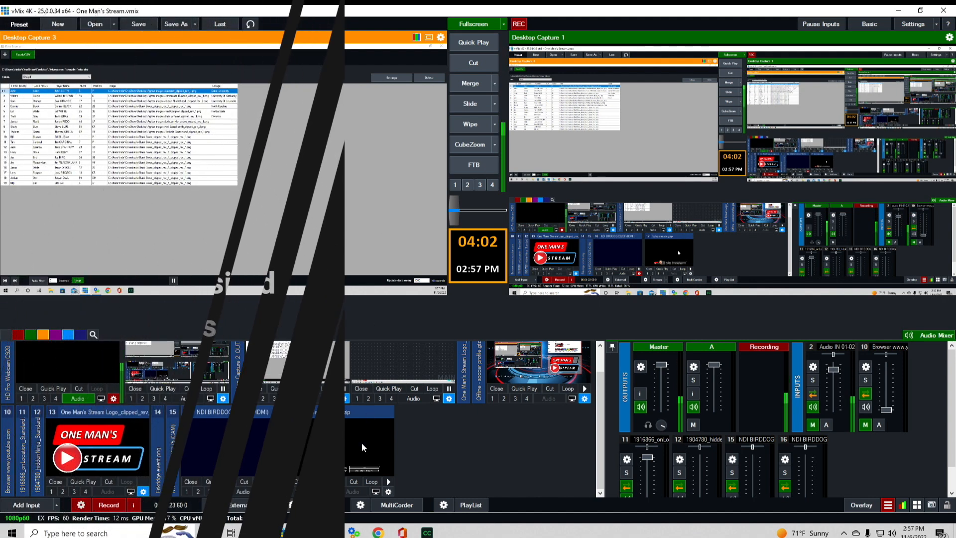
# Preview the fbplayersstats.gtzip title on overlay 1 and open it in the Title Editor
pyautogui.click(361, 443)
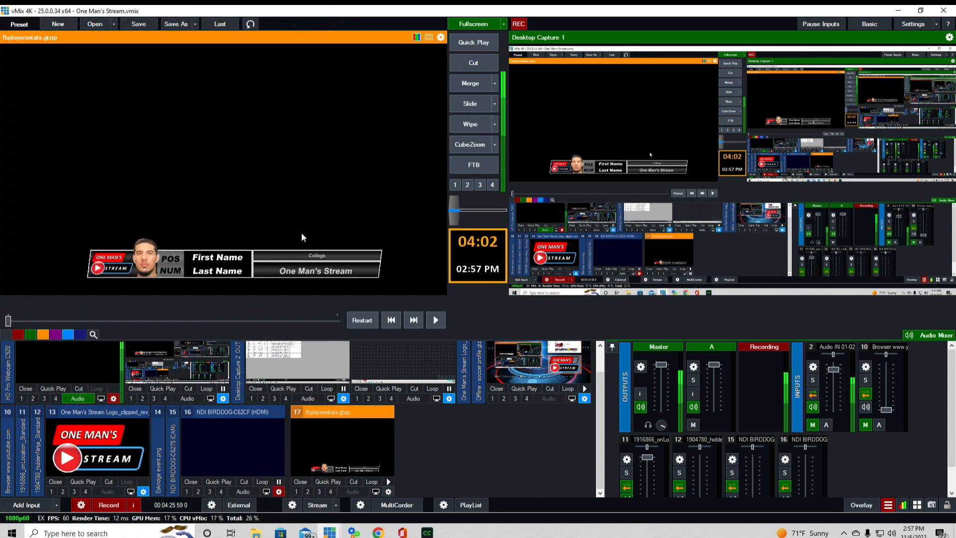
pyautogui.click(295, 491)
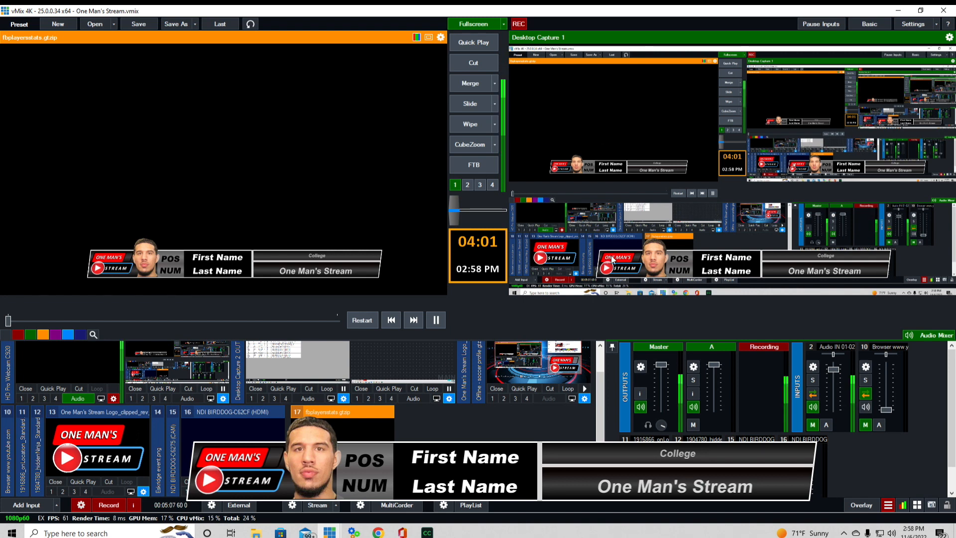
pyautogui.rightClick(242, 85)
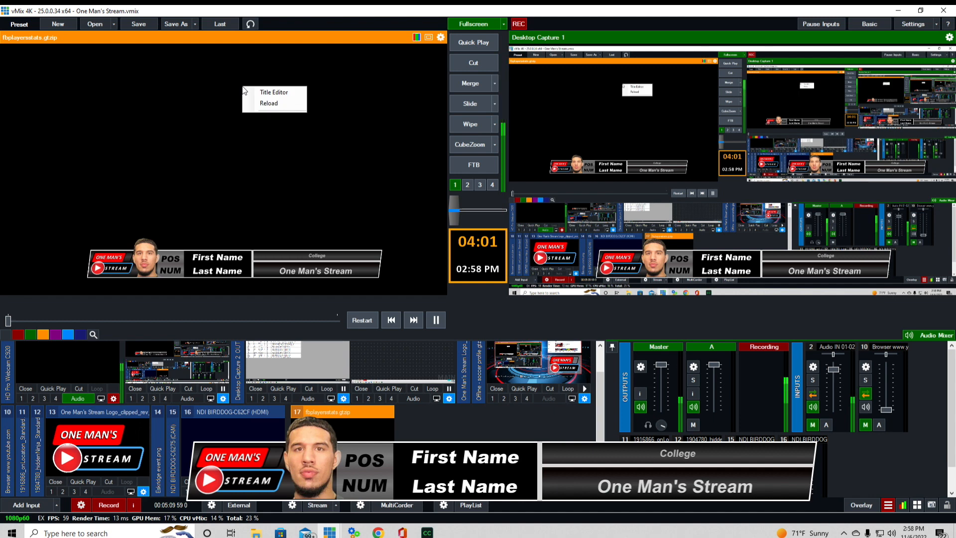
pyautogui.click(283, 90)
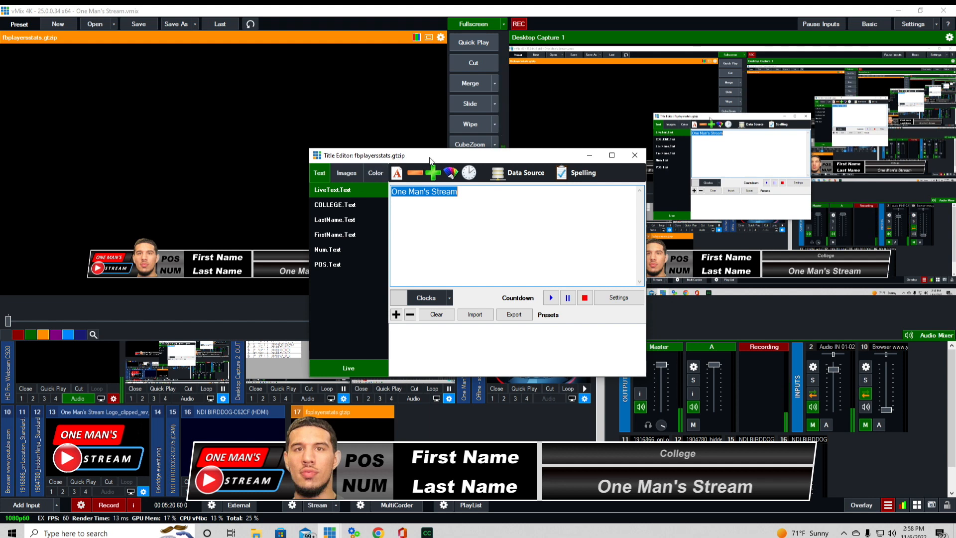
pyautogui.moveTo(431, 158); pyautogui.dragTo(544, 151)
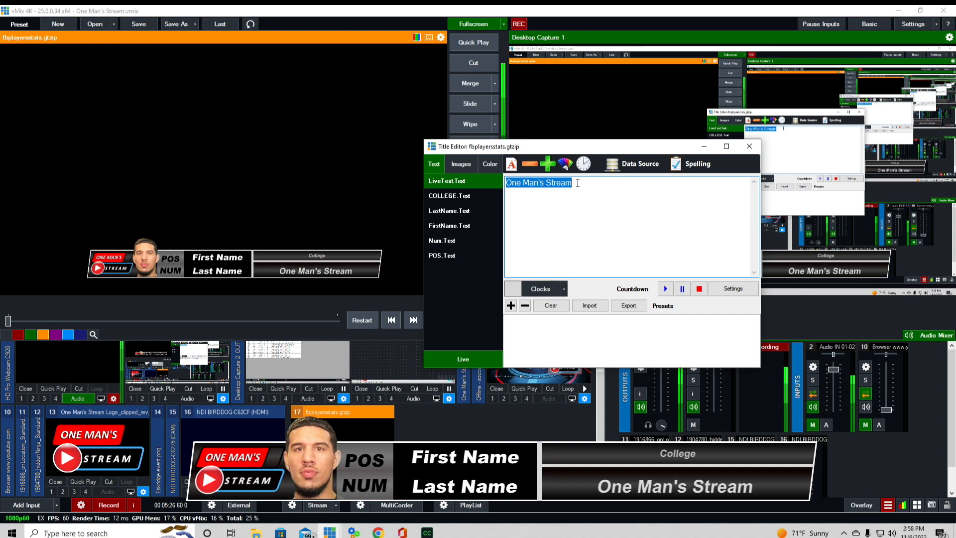
# Change the LiveText.Text field to "BASEBALL TONIGHT" and set it back to "One Man's Stream"
pyautogui.write('B')
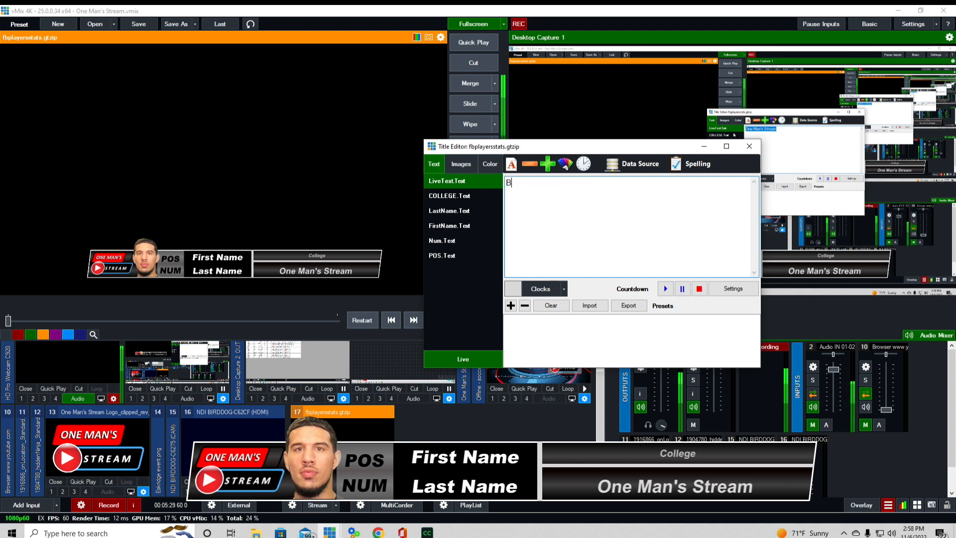
pyautogui.write('ASEBALL TONIGHT')
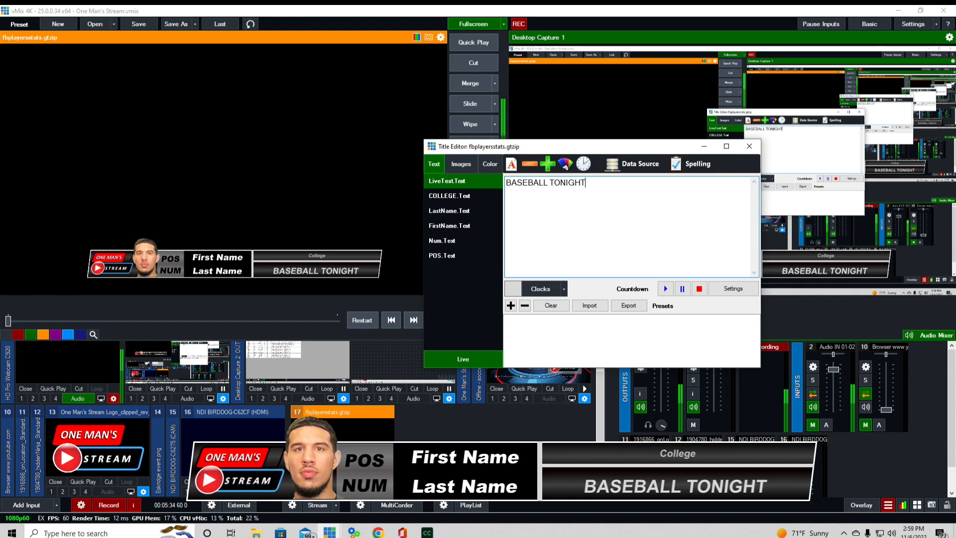
pyautogui.hotkey('ctrl', 'a')
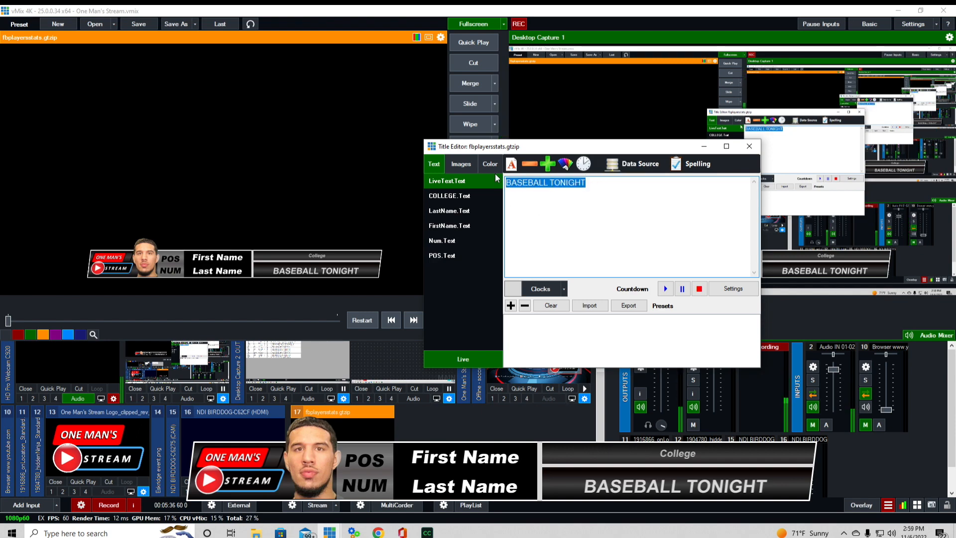
pyautogui.write("One Man's Stream")
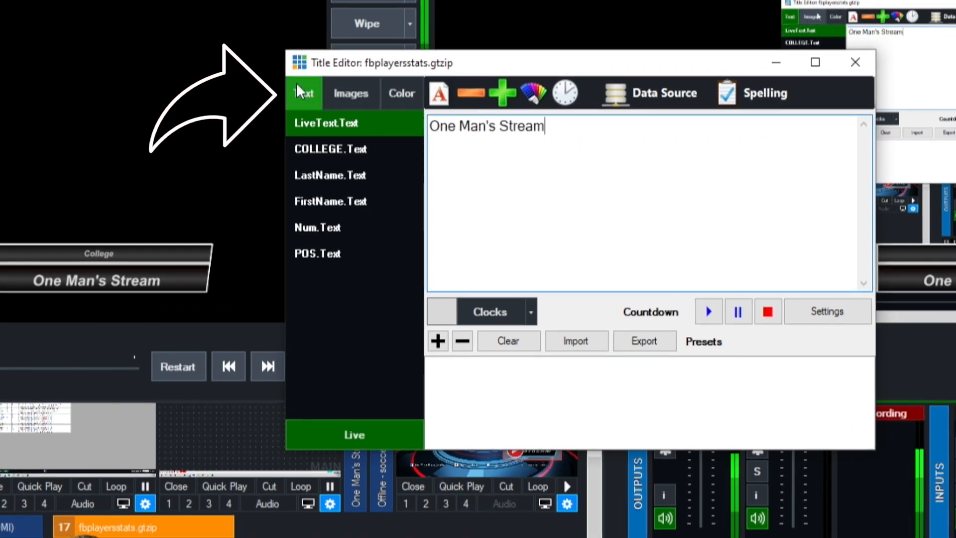
# Examine the title's PlayerImage.Source and TeamLogo.Source image fields and return to its text fields
pyautogui.click(304, 92)
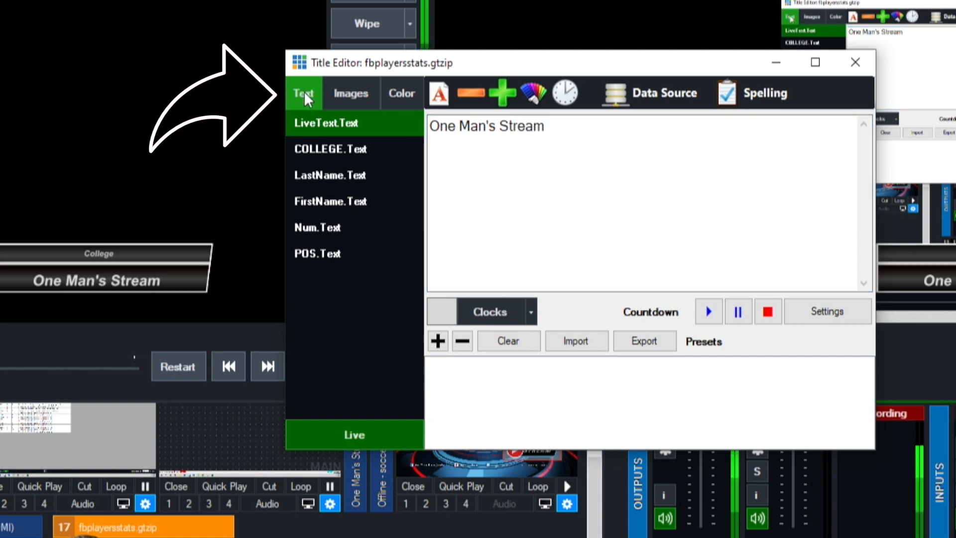
pyautogui.click(351, 95)
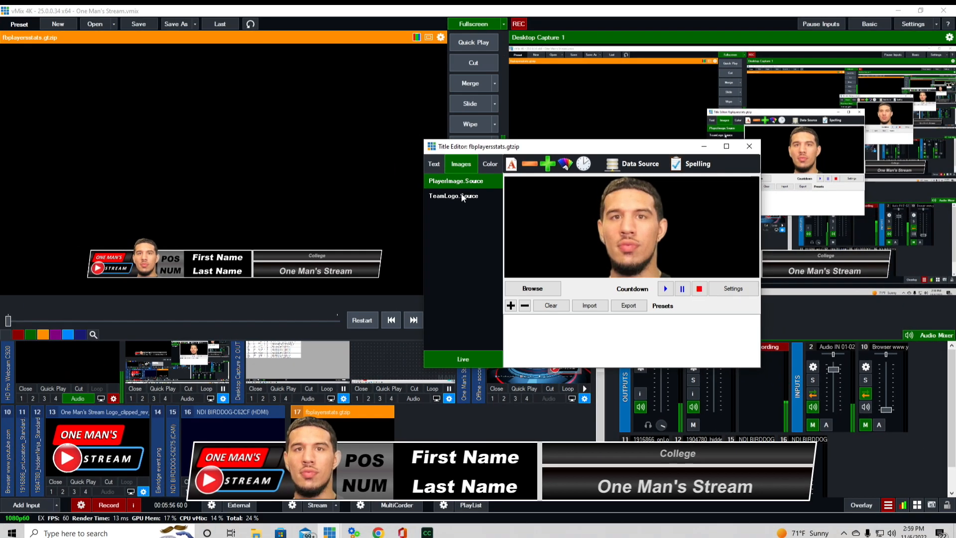
pyautogui.click(376, 159)
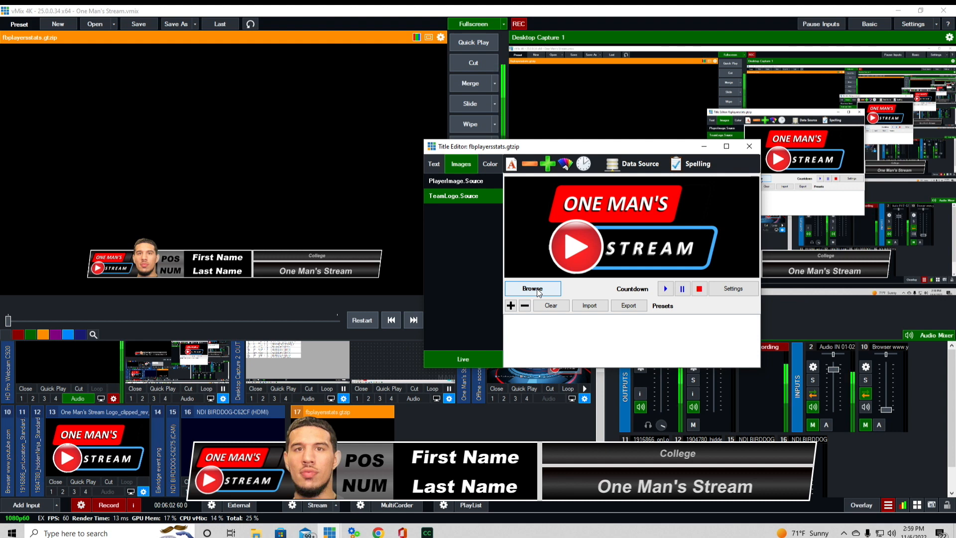
pyautogui.click(434, 164)
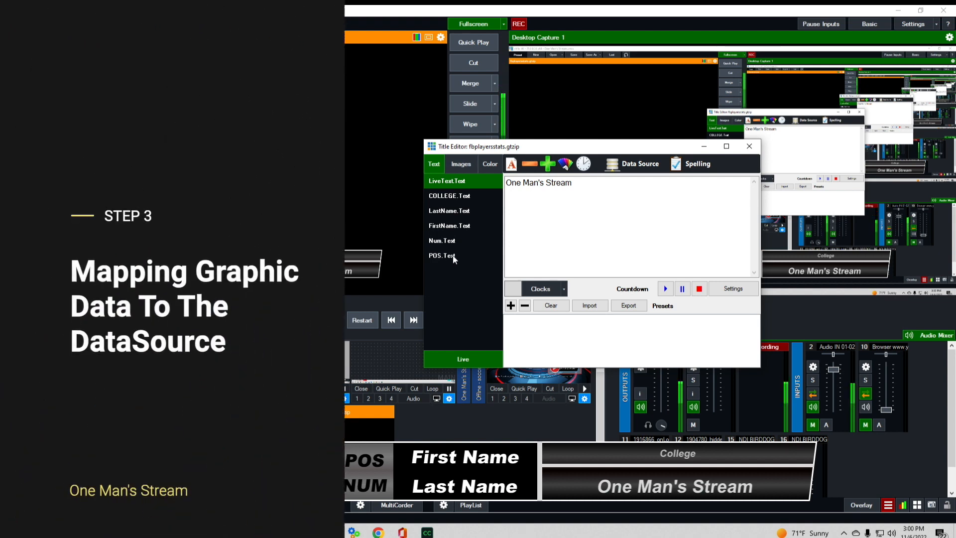
# Link the FirstName.Text field to the Excel/CSV data source, using the Sheet1 table
pyautogui.click(445, 226)
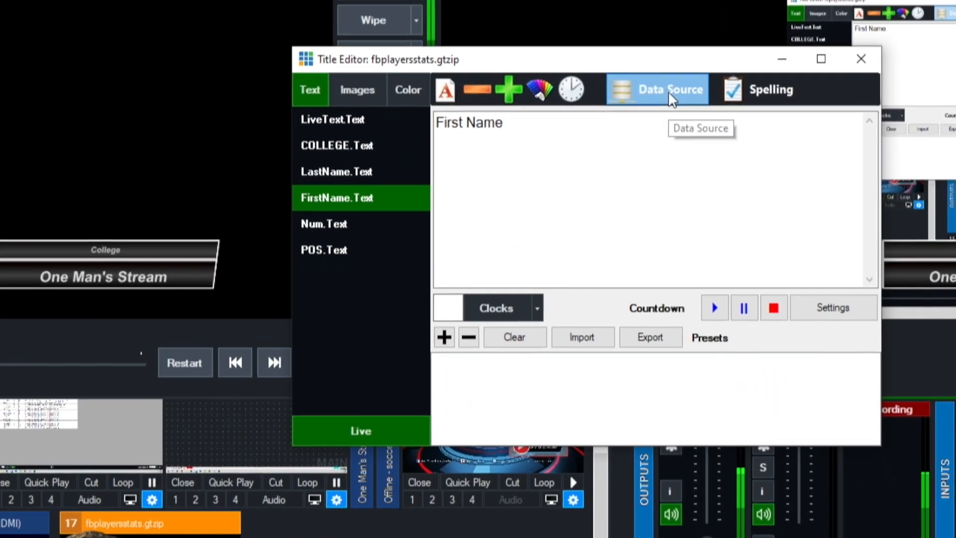
pyautogui.click(638, 165)
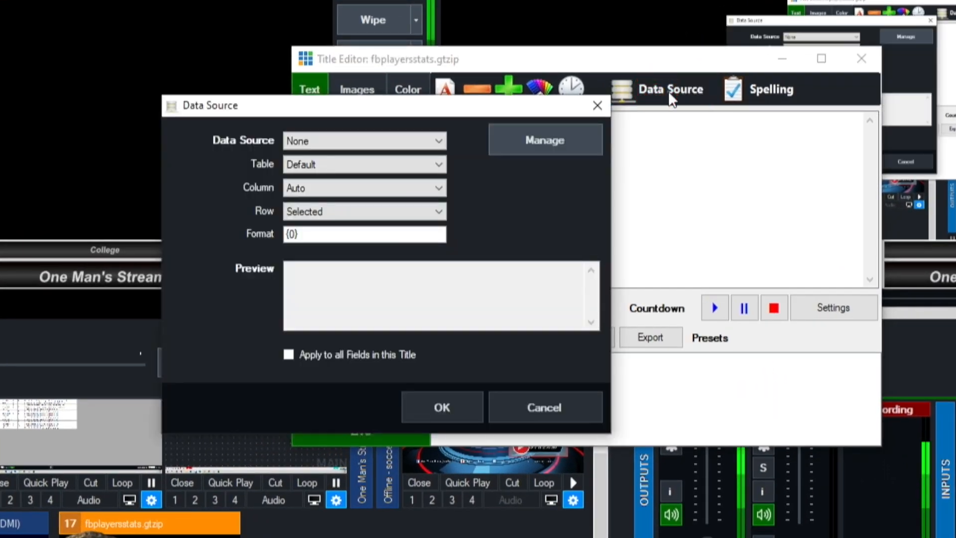
pyautogui.click(438, 141)
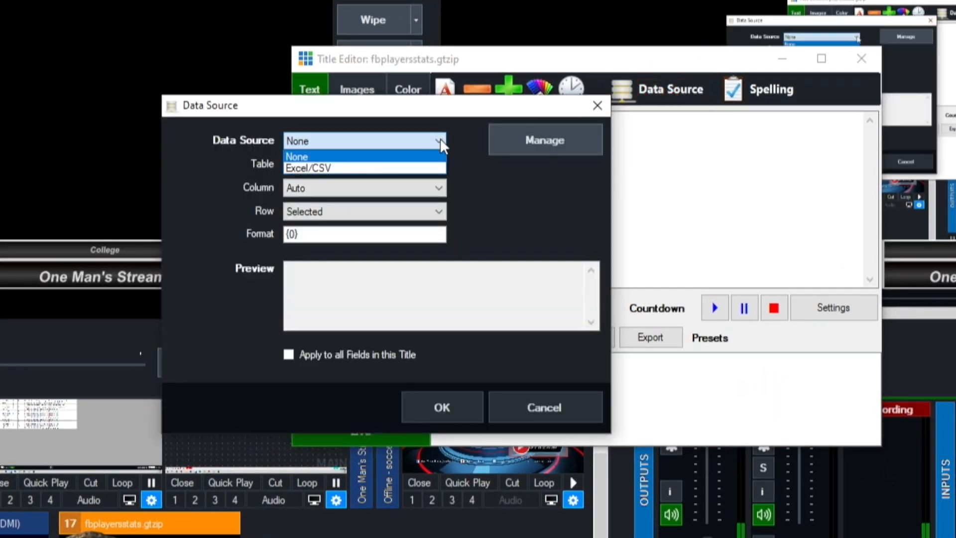
pyautogui.click(385, 168)
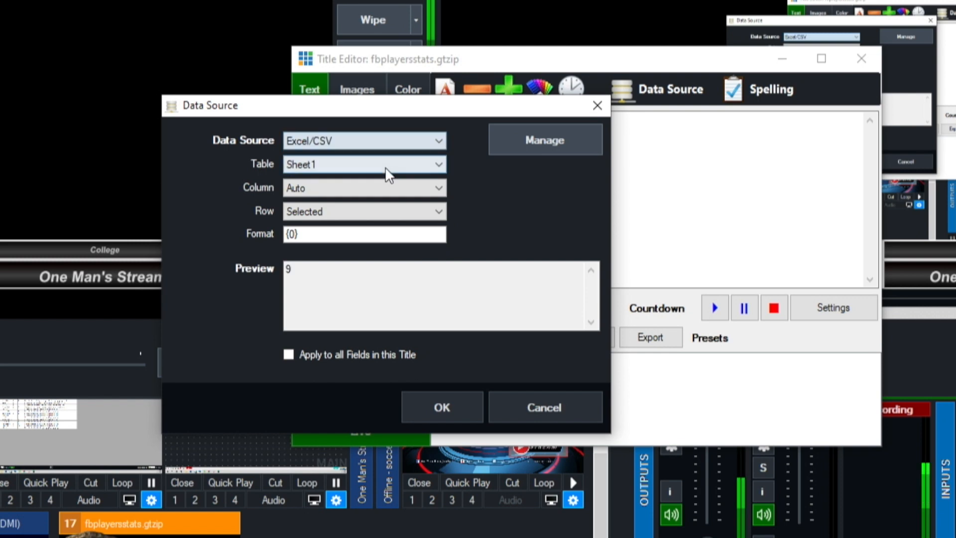
pyautogui.click(437, 165)
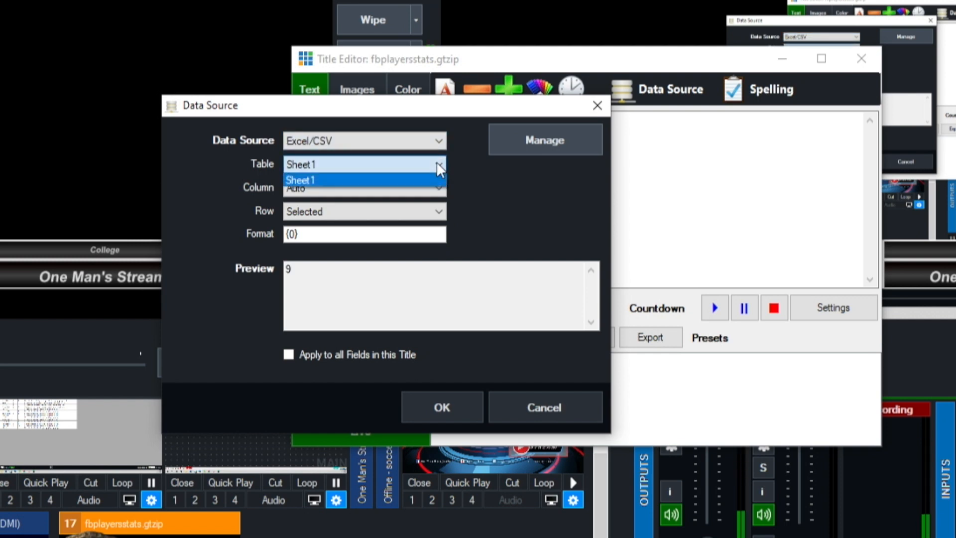
pyautogui.click(417, 180)
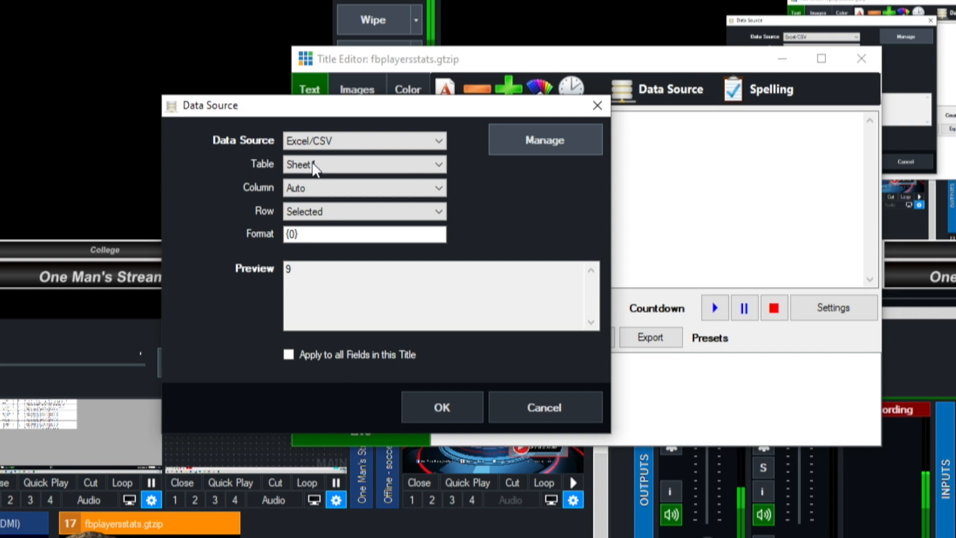
# Map the FirstName.Text field to the FIRST NAME column with the row set to Selected, and accept the mapping
pyautogui.click(440, 189)
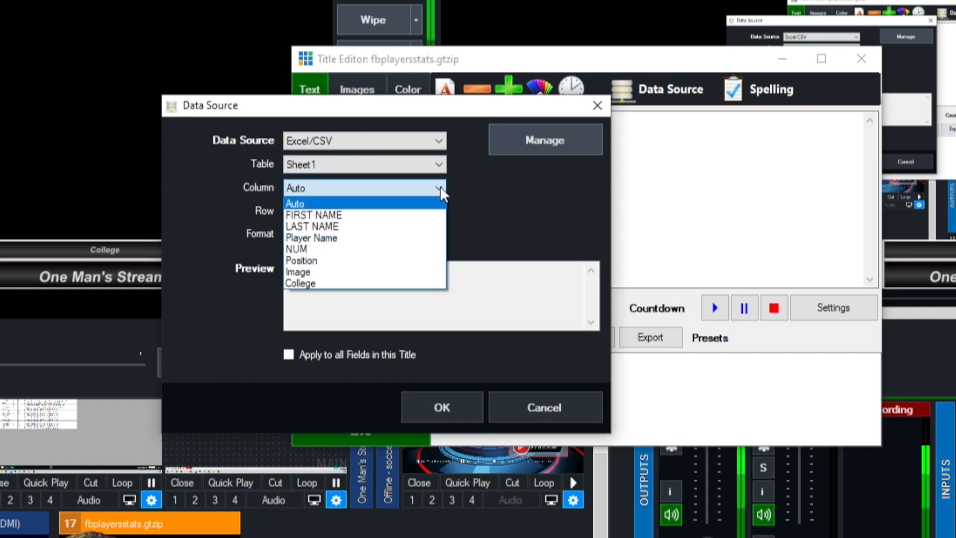
pyautogui.click(353, 215)
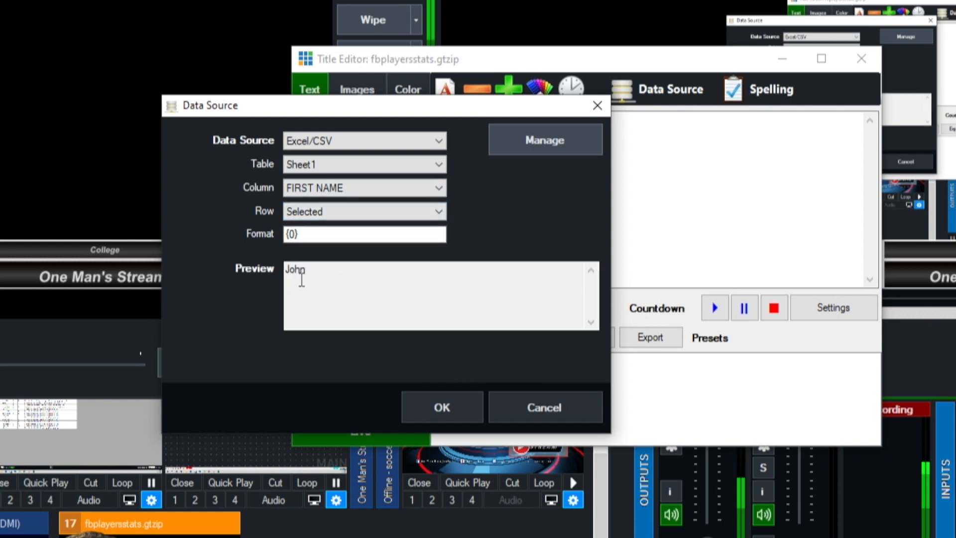
pyautogui.click(439, 212)
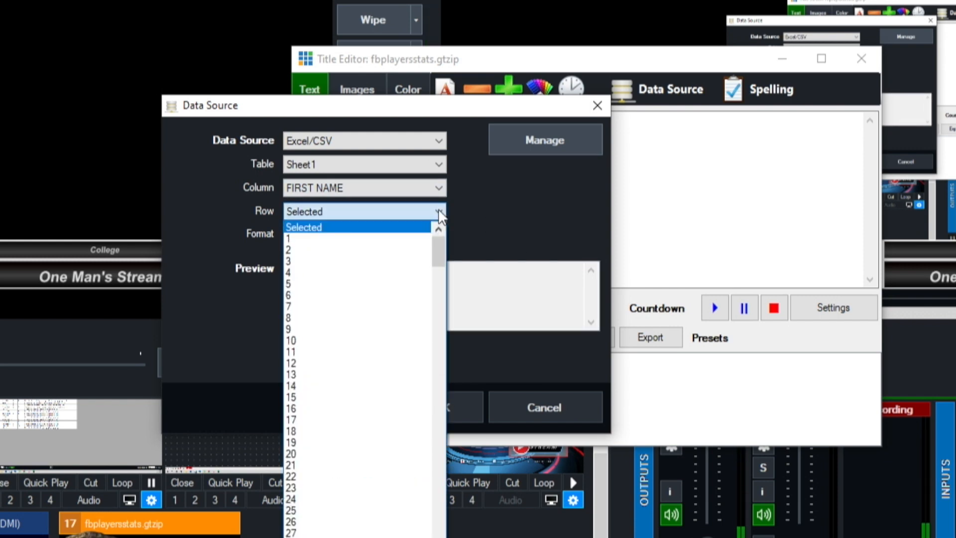
pyautogui.click(373, 228)
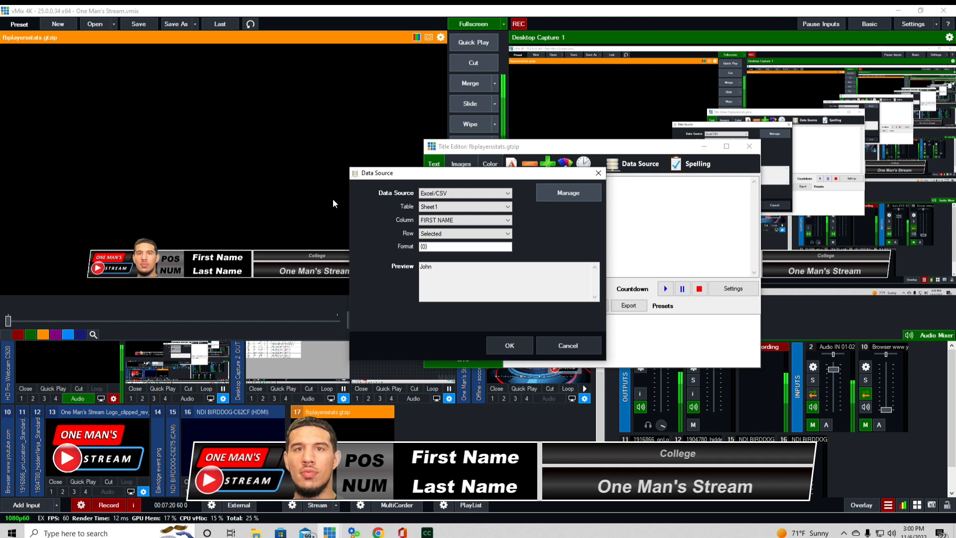
pyautogui.click(510, 346)
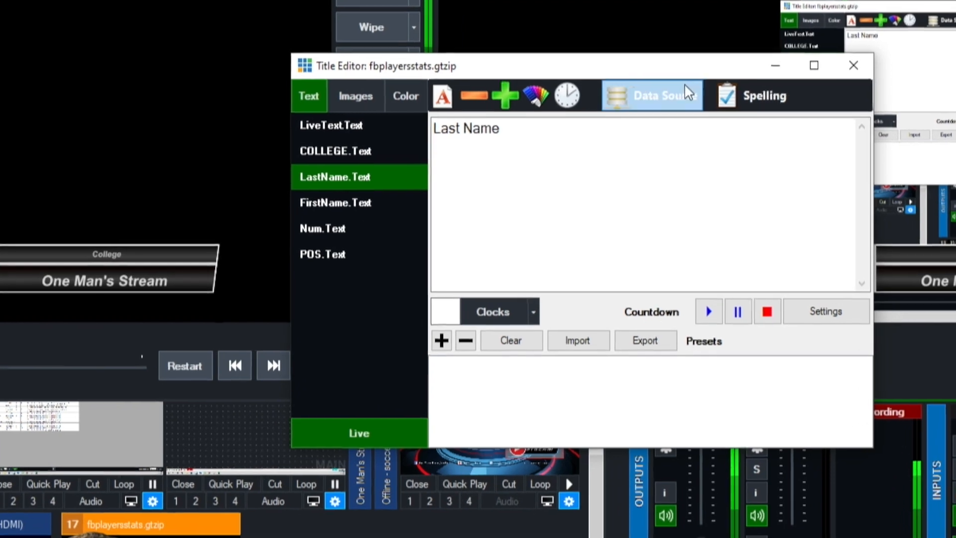
# Link the LastName.Text field to the Excel/CSV data source's Sheet1 table and map it to the LAST NAME column
pyautogui.click(665, 94)
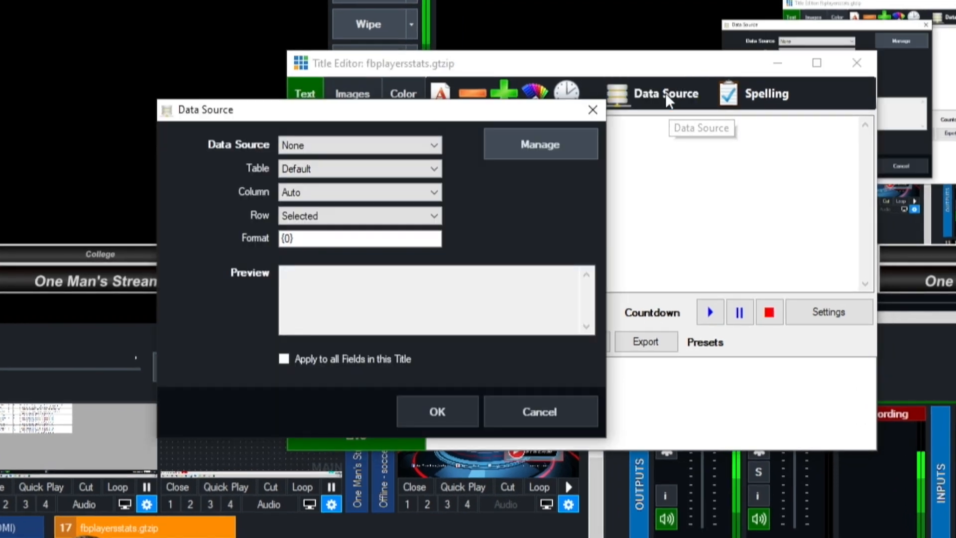
pyautogui.click(436, 144)
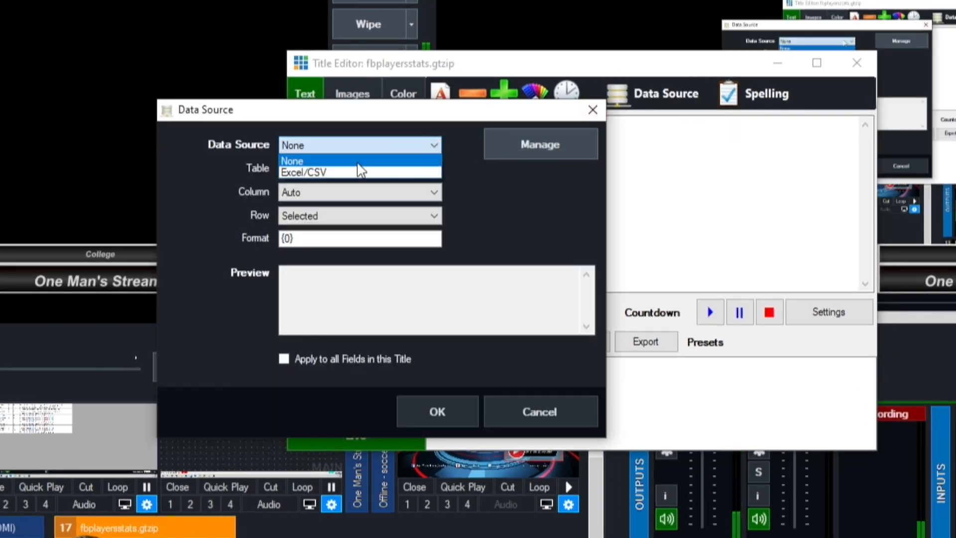
pyautogui.click(339, 171)
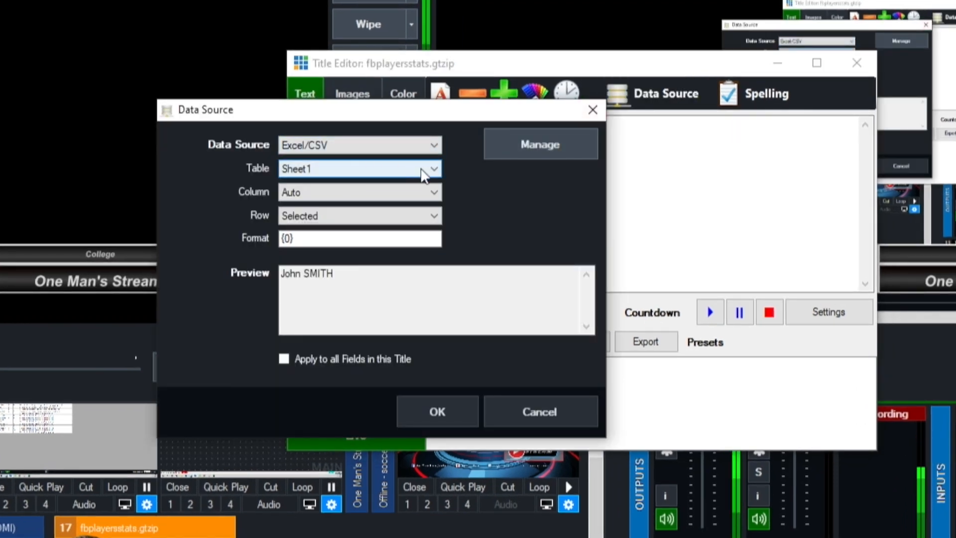
pyautogui.click(434, 193)
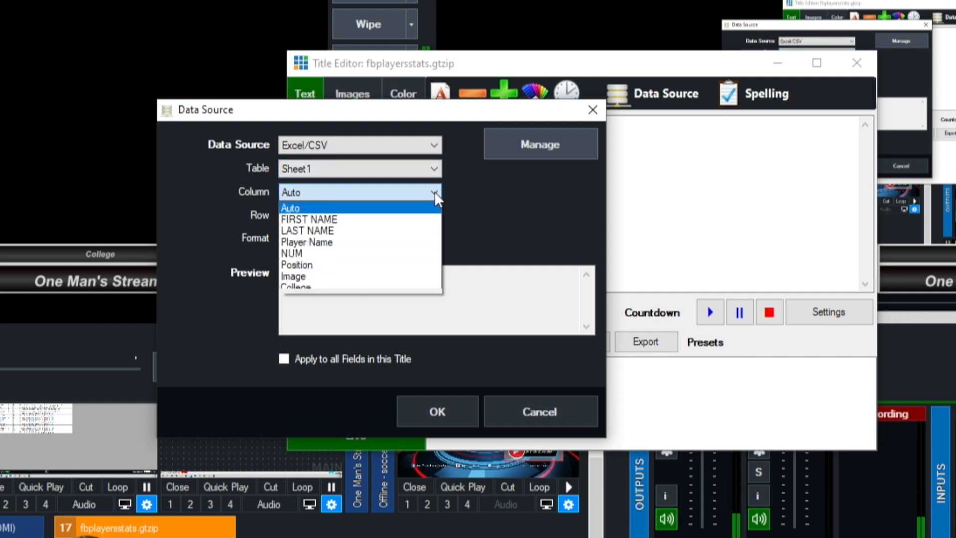
pyautogui.click(325, 230)
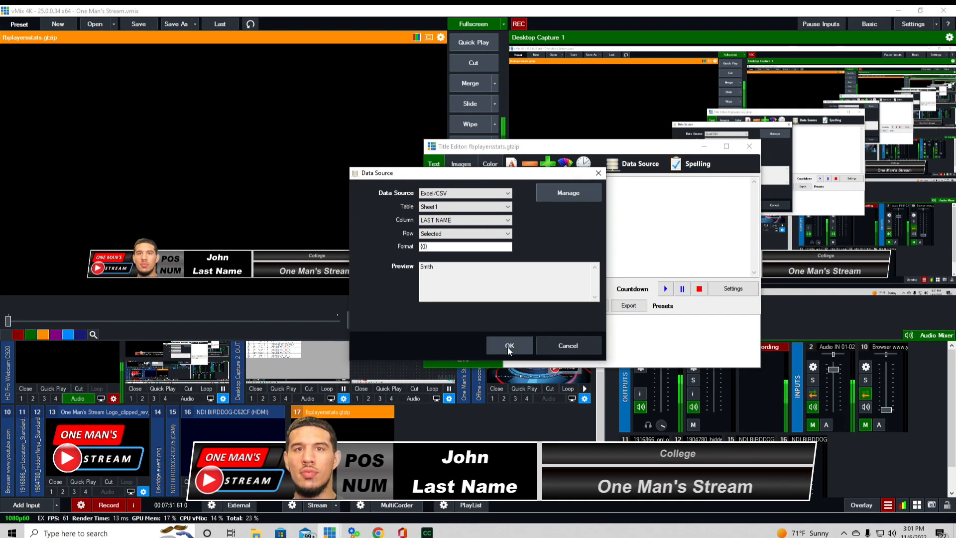
pyautogui.click(508, 348)
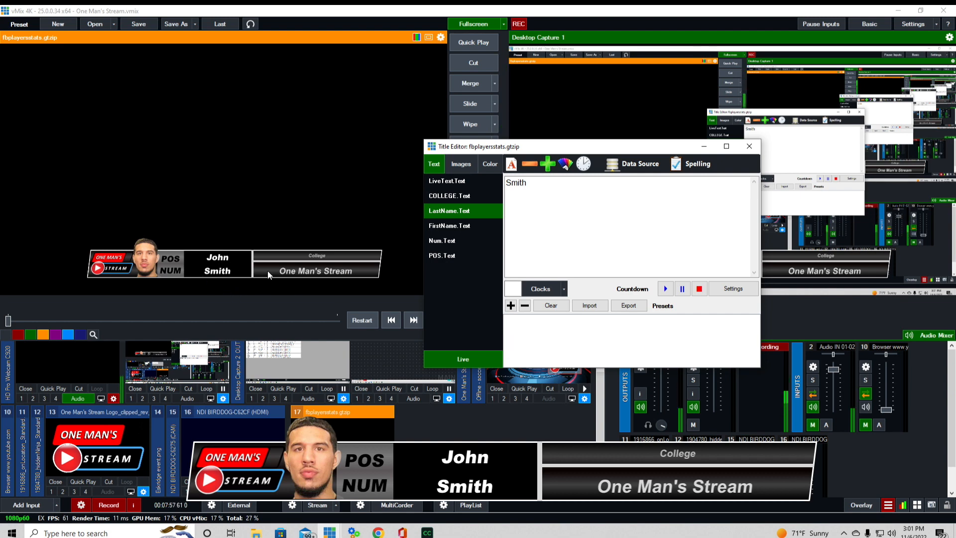
# Link the COLLEGE.Text field to the Excel/CSV data source's Sheet1 table and map it to the College column
pyautogui.click(448, 196)
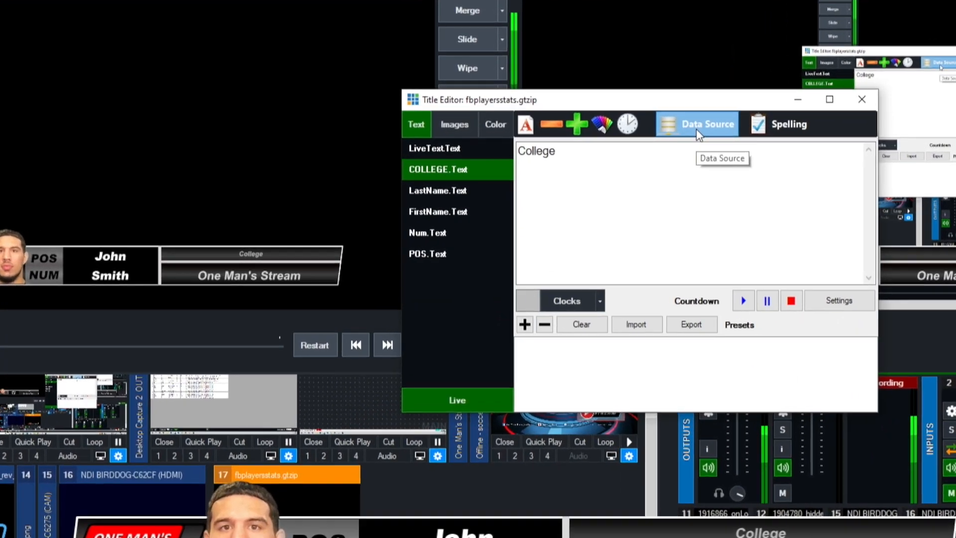
pyautogui.click(642, 164)
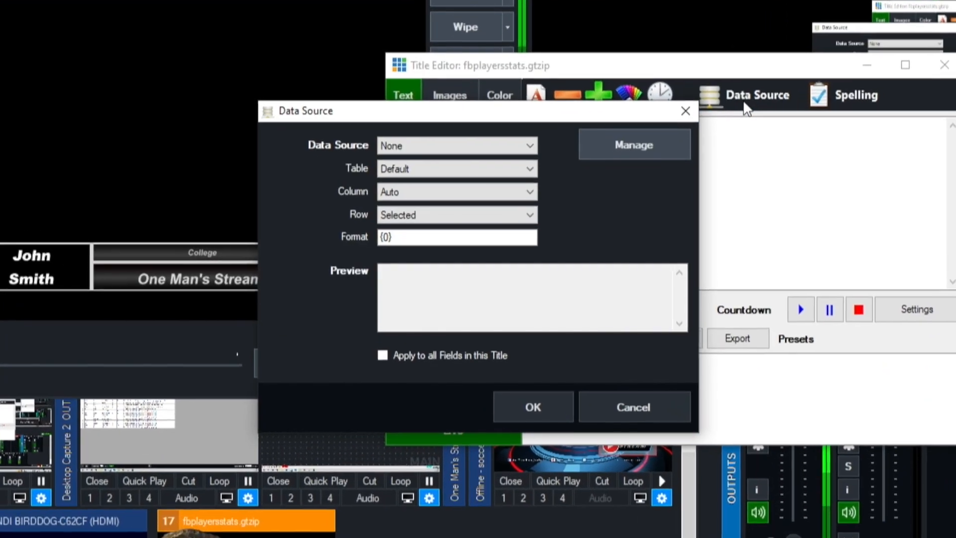
pyautogui.click(465, 189)
pyautogui.click(454, 174)
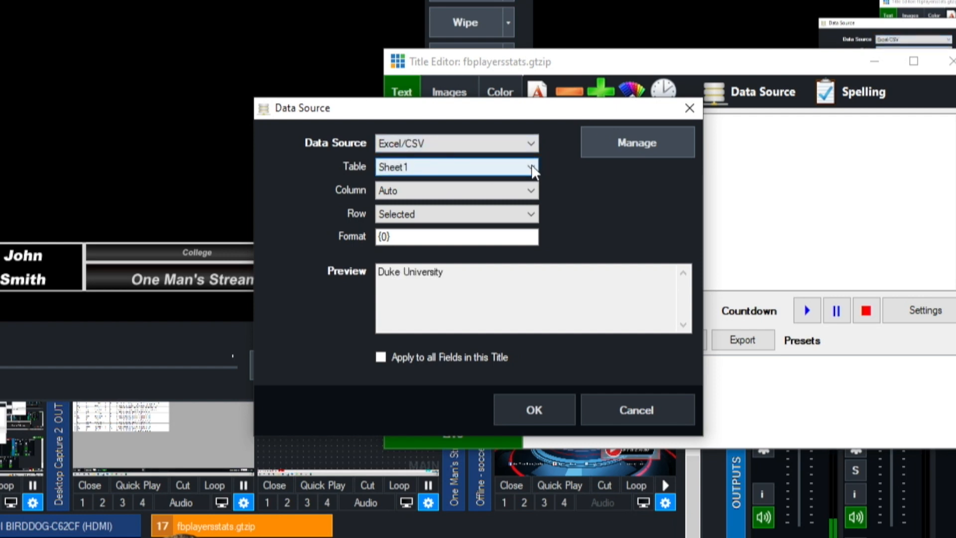
pyautogui.click(531, 191)
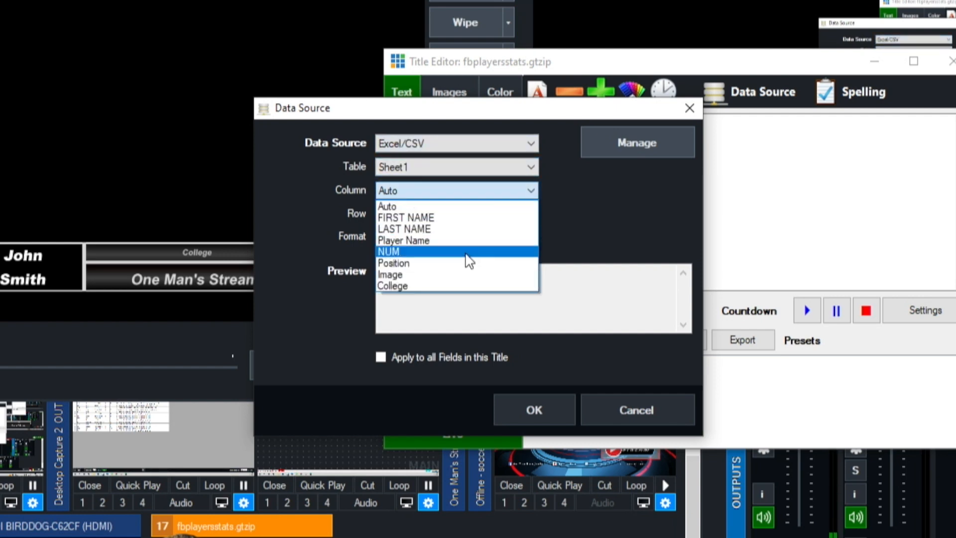
pyautogui.click(446, 285)
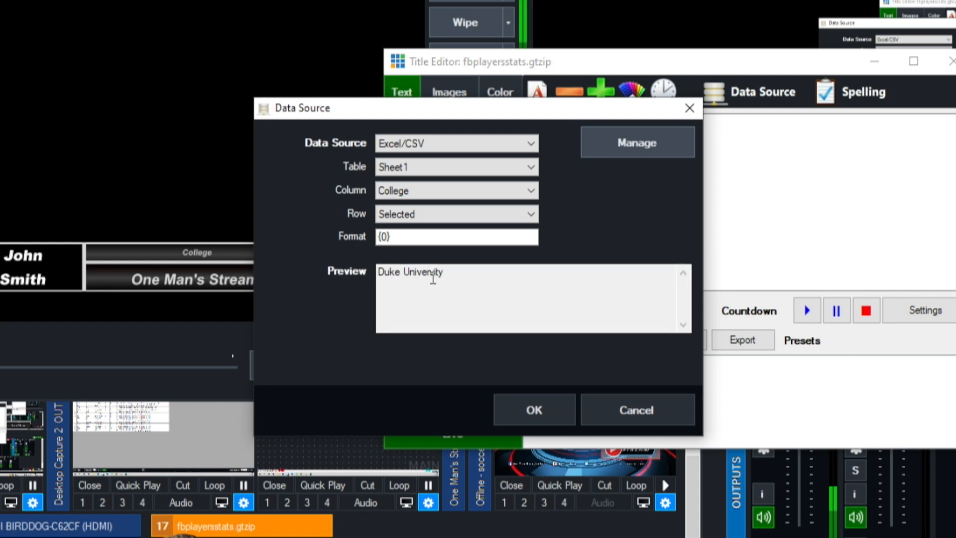
pyautogui.click(537, 407)
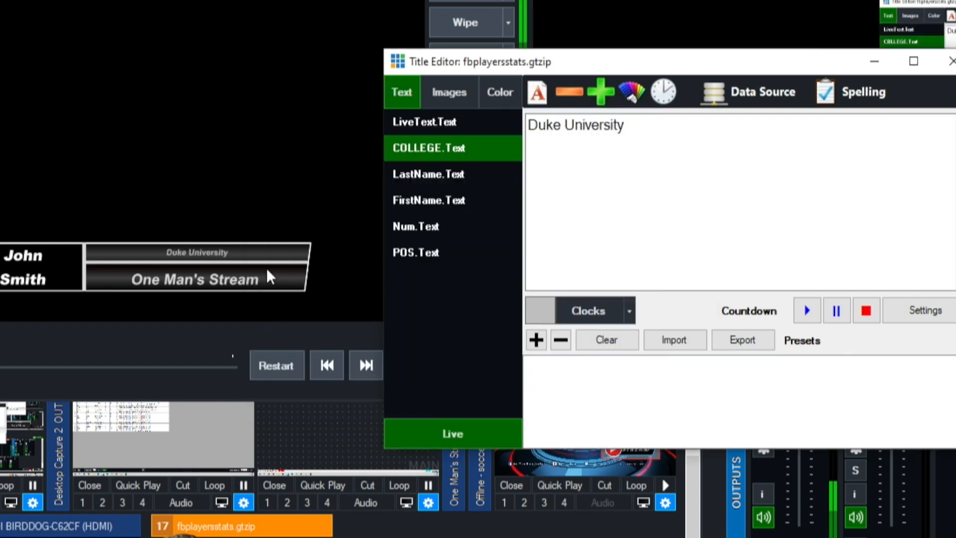
pyautogui.click(199, 254)
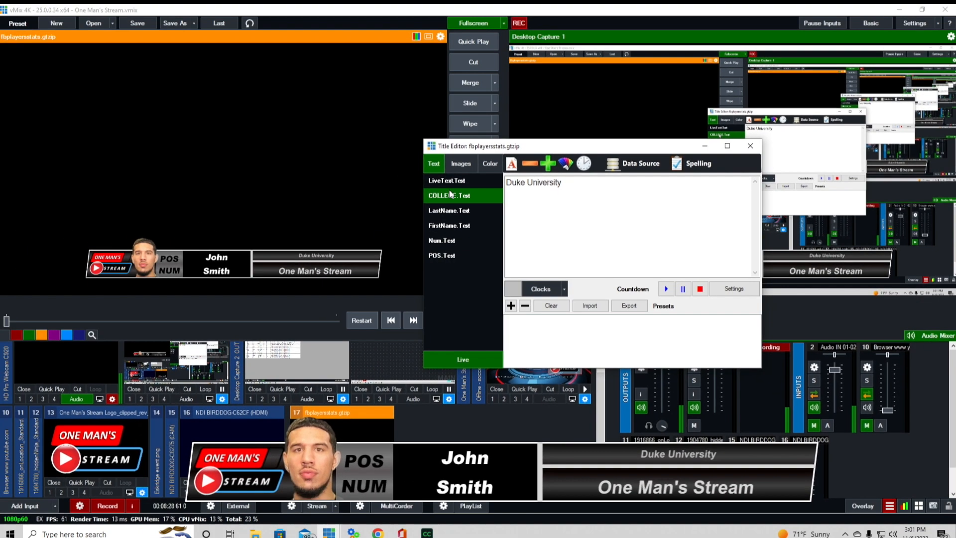
# Link the Num.Text field to the Excel/CSV data source's Sheet1 table and map it to the NUM column
pyautogui.click(417, 227)
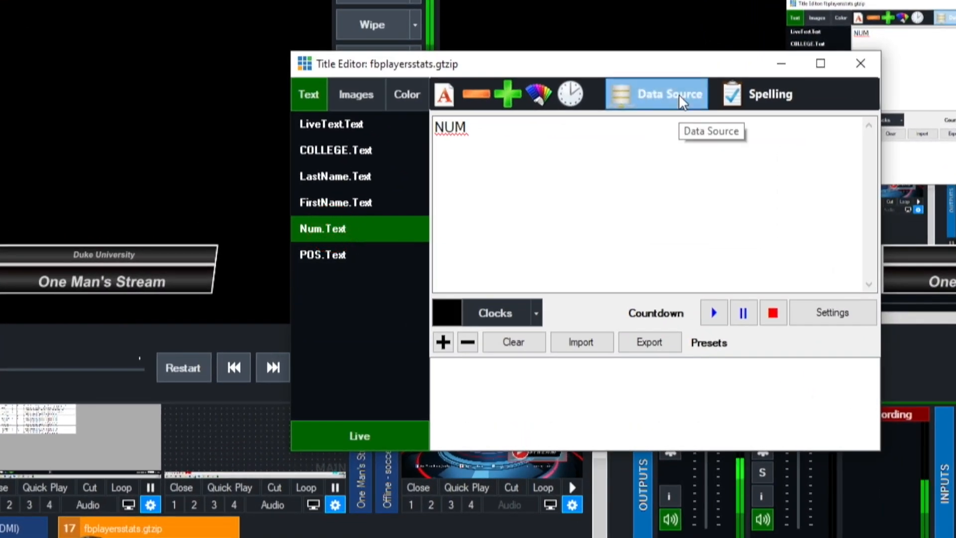
pyautogui.click(654, 153)
pyautogui.click(437, 146)
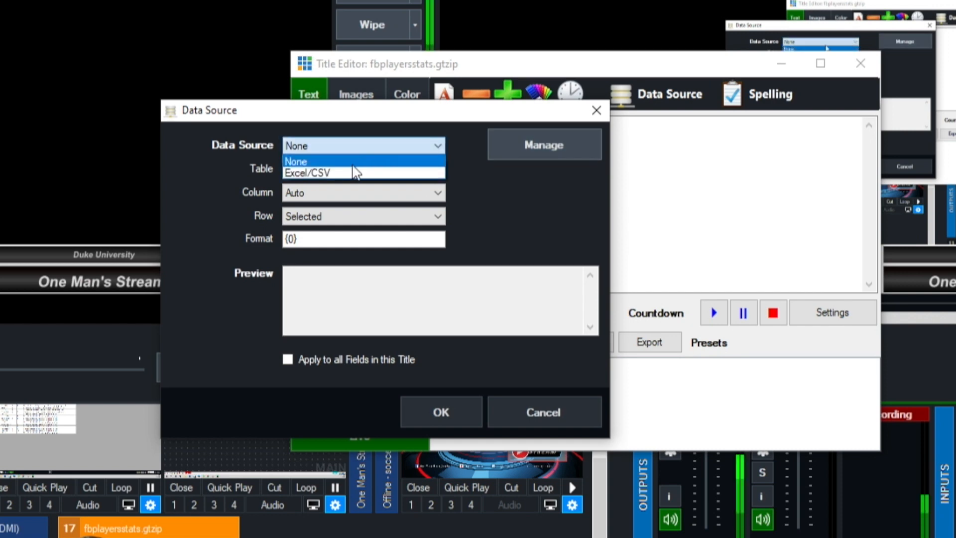
pyautogui.click(347, 174)
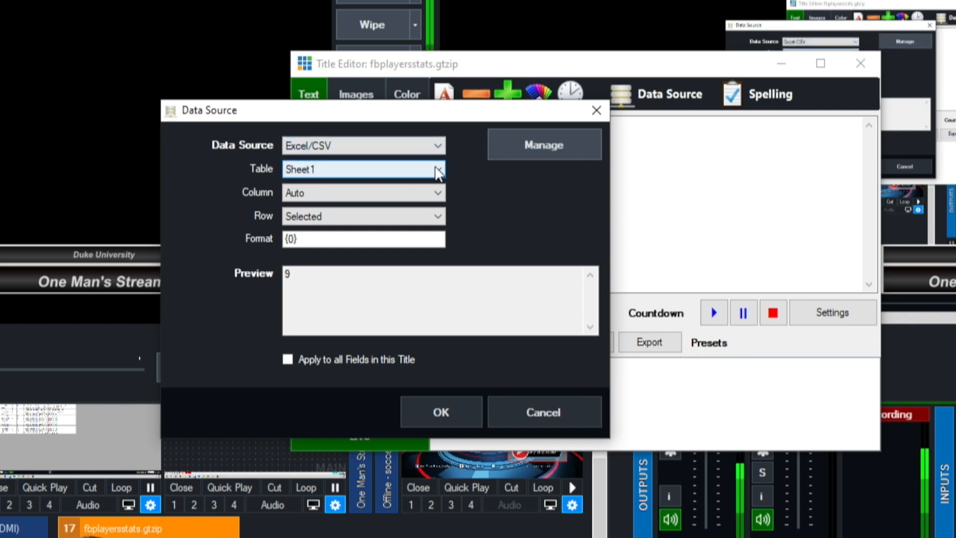
pyautogui.click(437, 194)
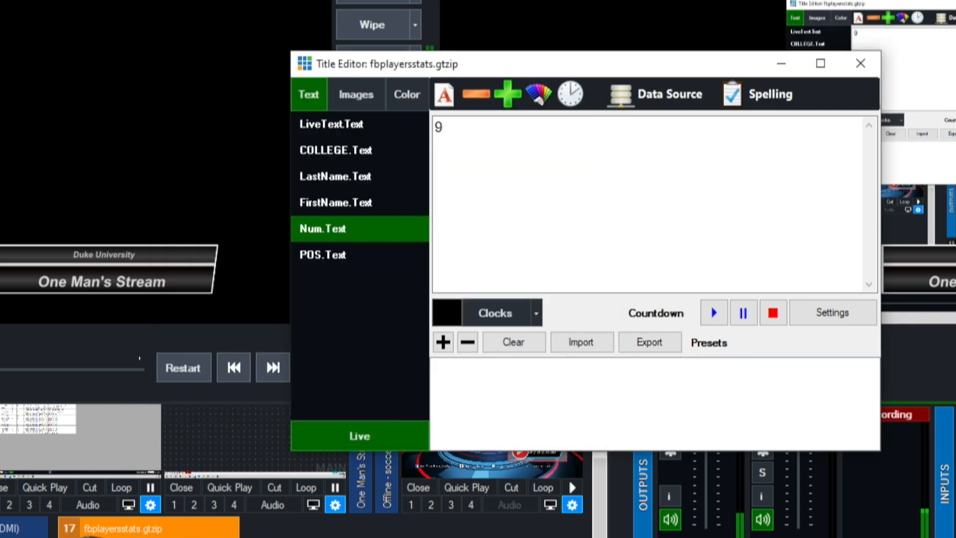
# Link the POS.Text field to the Excel/CSV data source's Sheet1 table and map it to the Position column
pyautogui.click(326, 252)
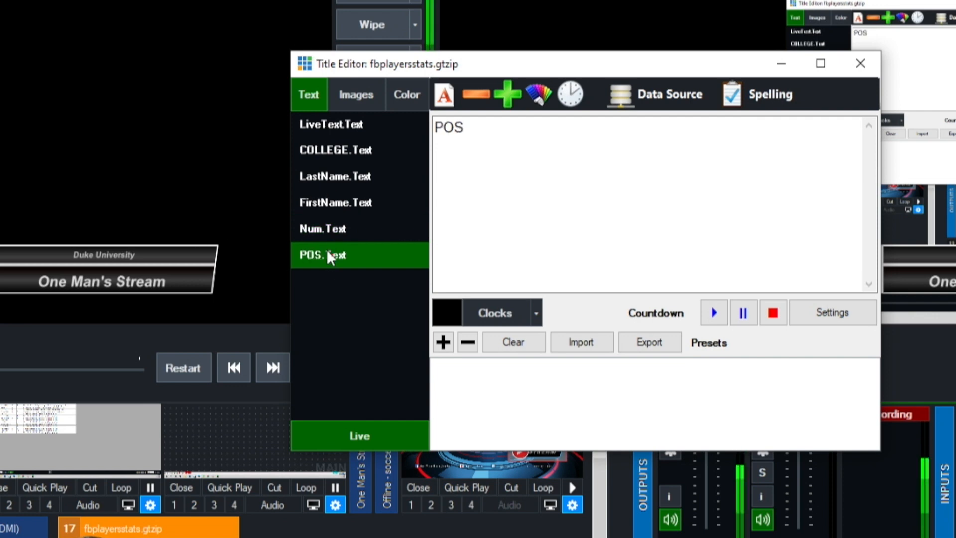
pyautogui.click(669, 94)
pyautogui.click(441, 142)
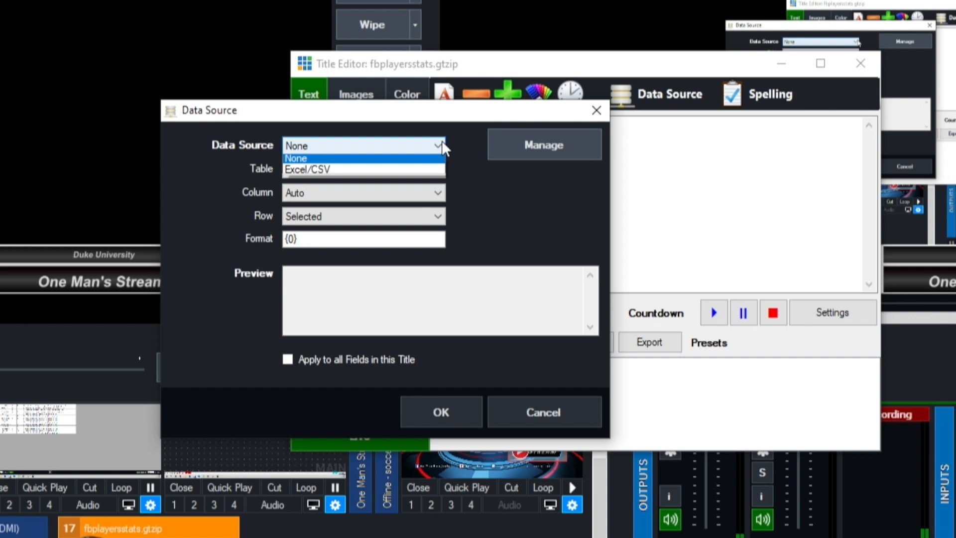
pyautogui.click(344, 170)
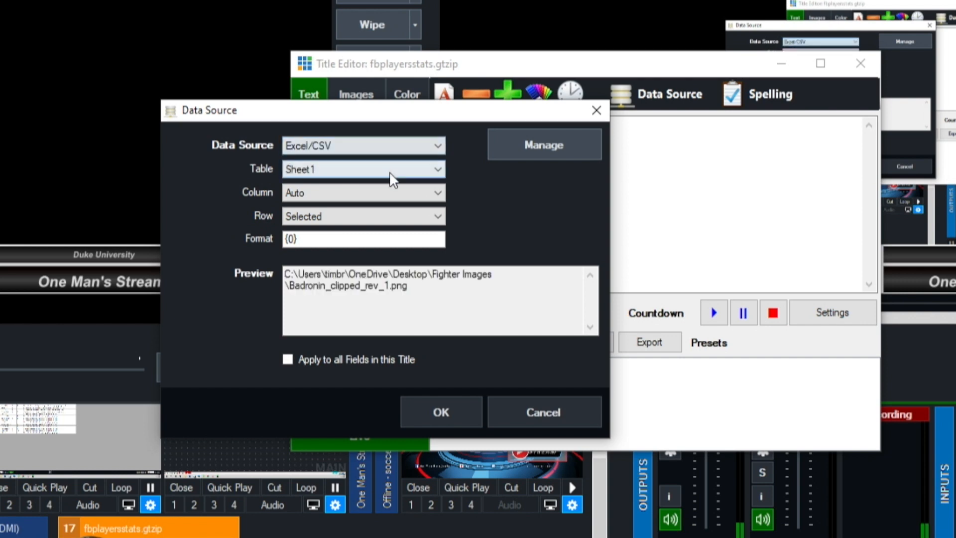
pyautogui.click(442, 190)
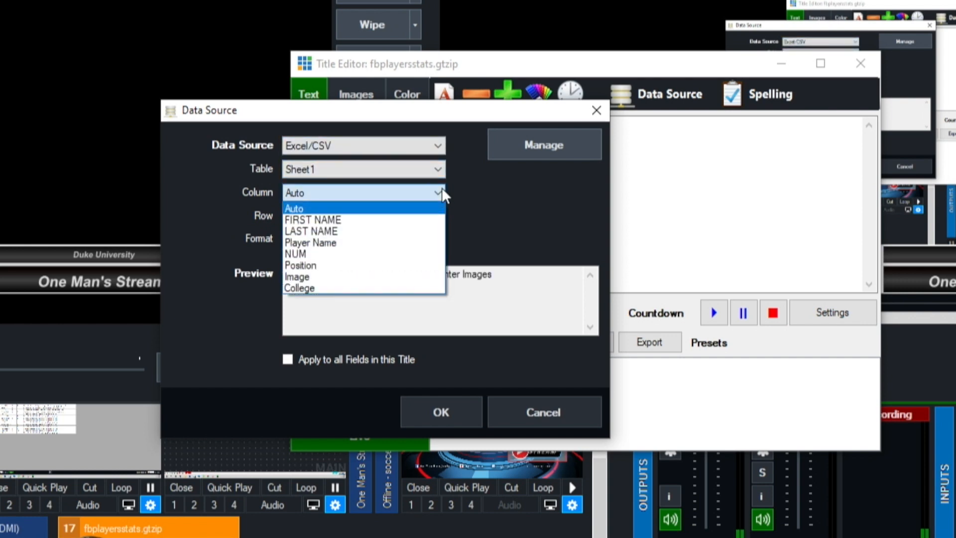
pyautogui.click(347, 267)
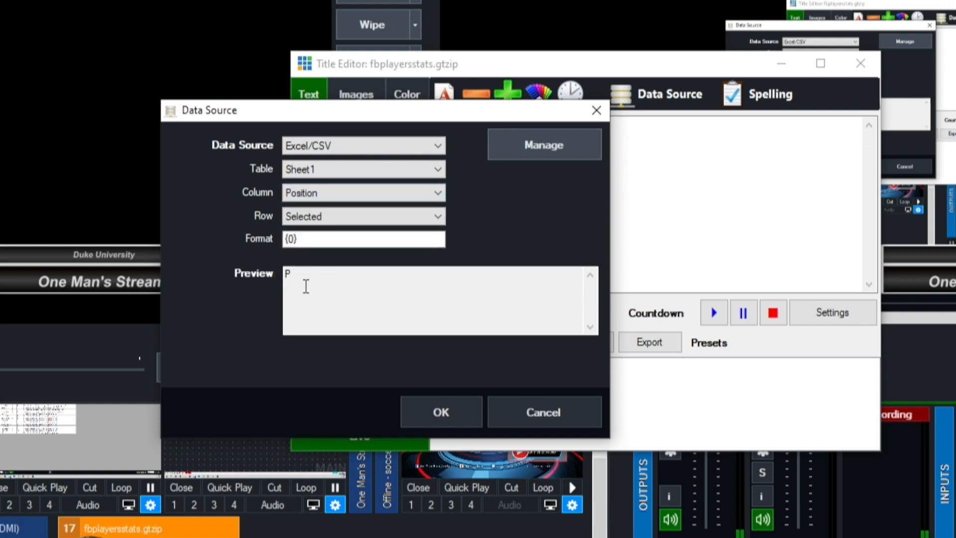
pyautogui.click(456, 403)
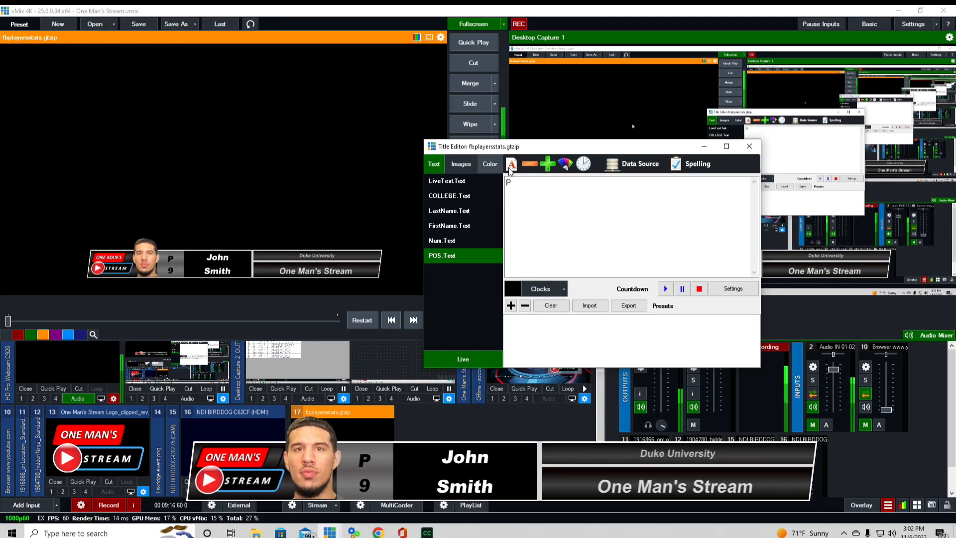
# Link the PlayerImage.Source image field to the Excel/CSV data source's Sheet1 table and map it to the Image column
pyautogui.click(465, 165)
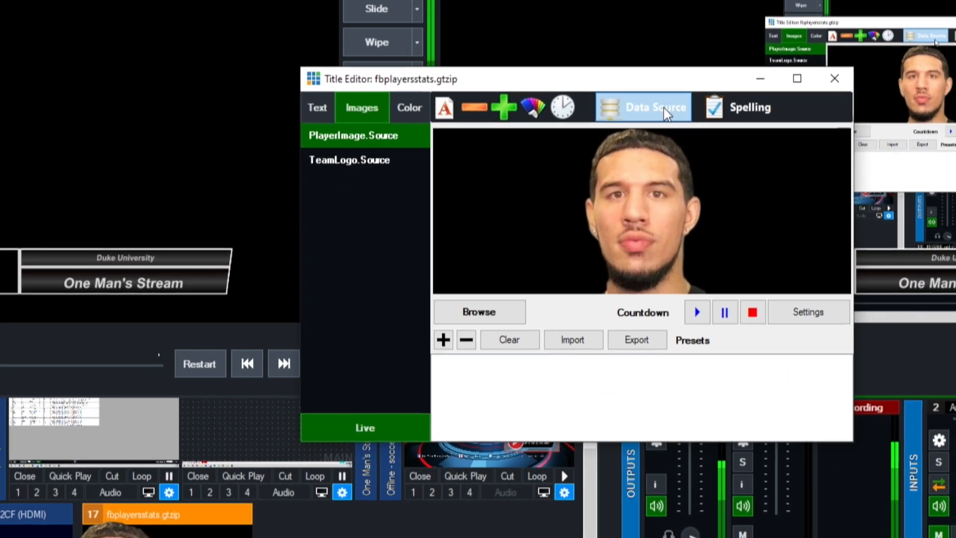
pyautogui.click(665, 108)
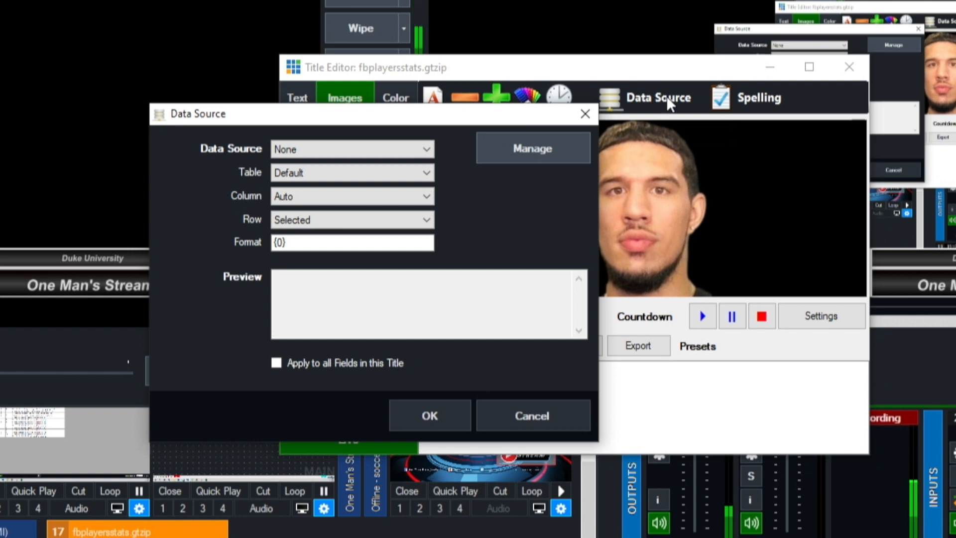
pyautogui.click(427, 149)
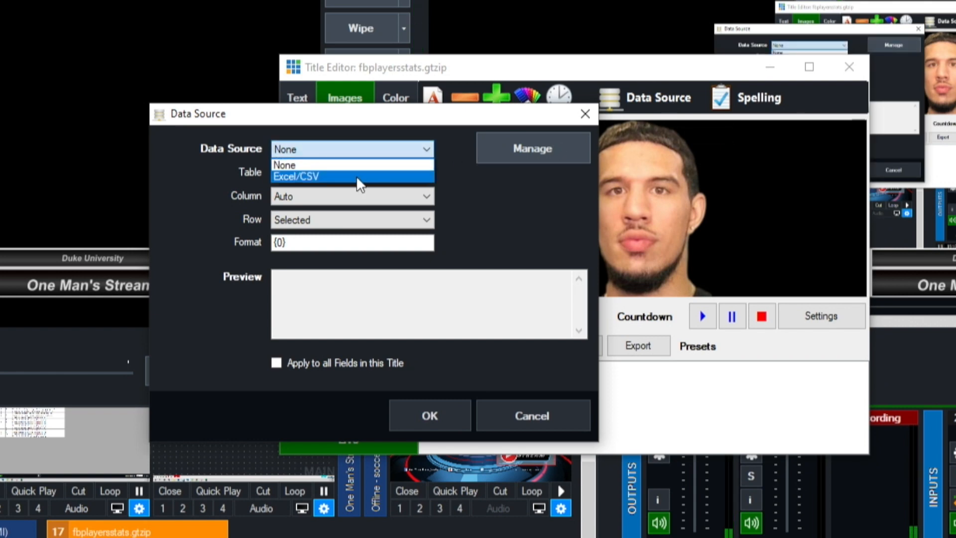
pyautogui.click(357, 175)
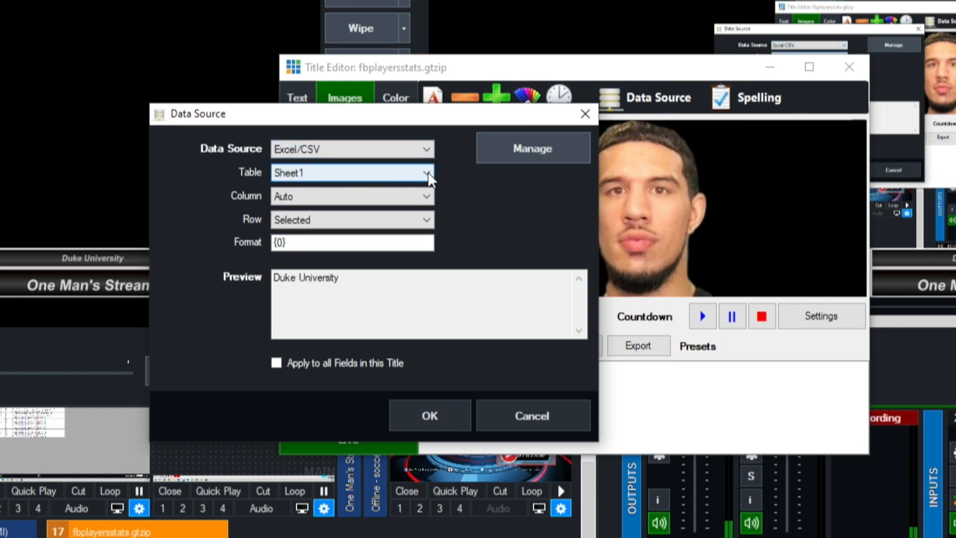
pyautogui.click(429, 196)
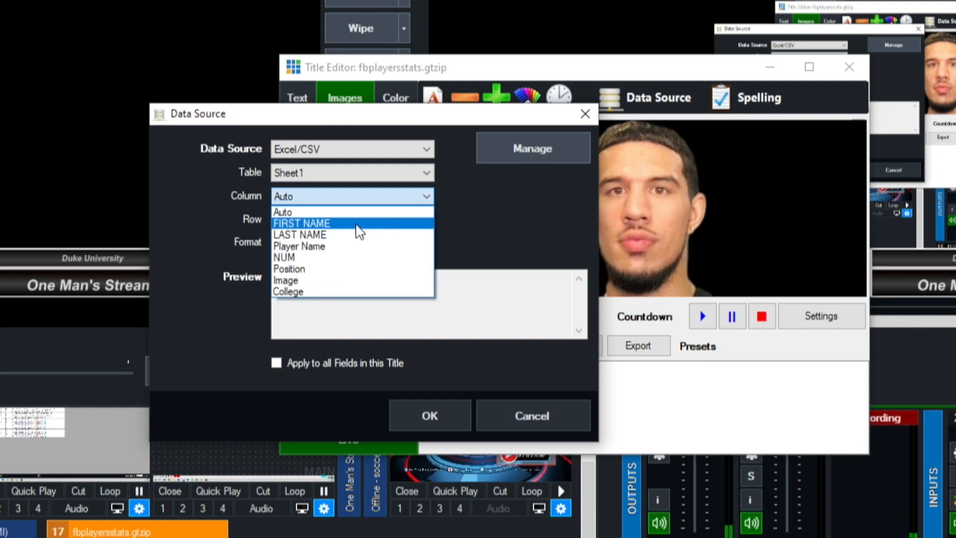
pyautogui.click(292, 280)
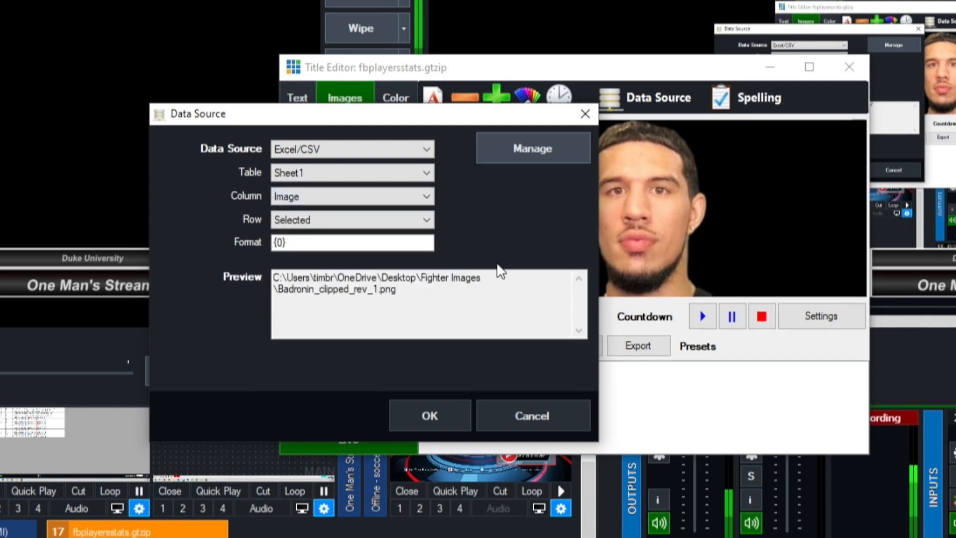
pyautogui.click(430, 416)
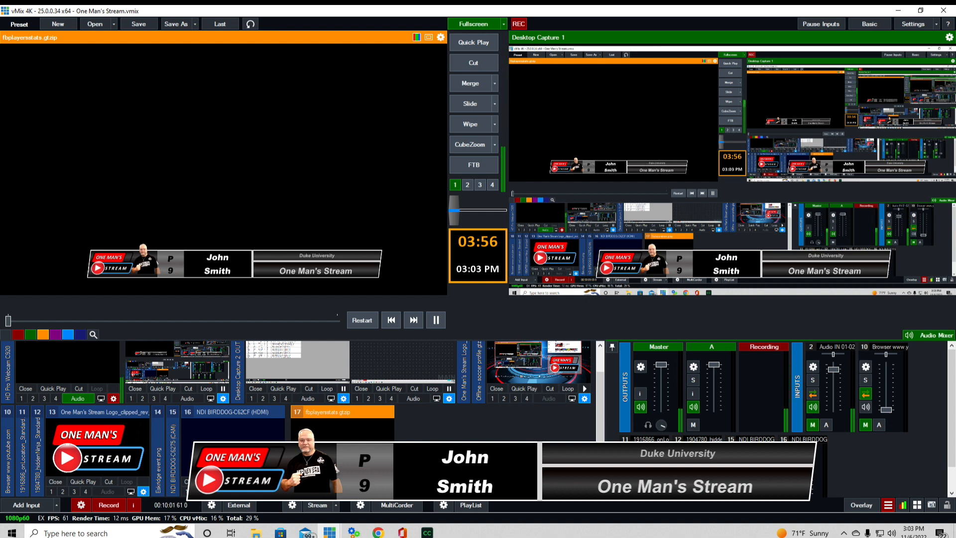
# Open the data sources manager and select rows 2, 3, 6 and 7 of Sheet1 in turn to switch the title's player
pyautogui.moveTo(0, 50); pyautogui.dragTo(669, 169)
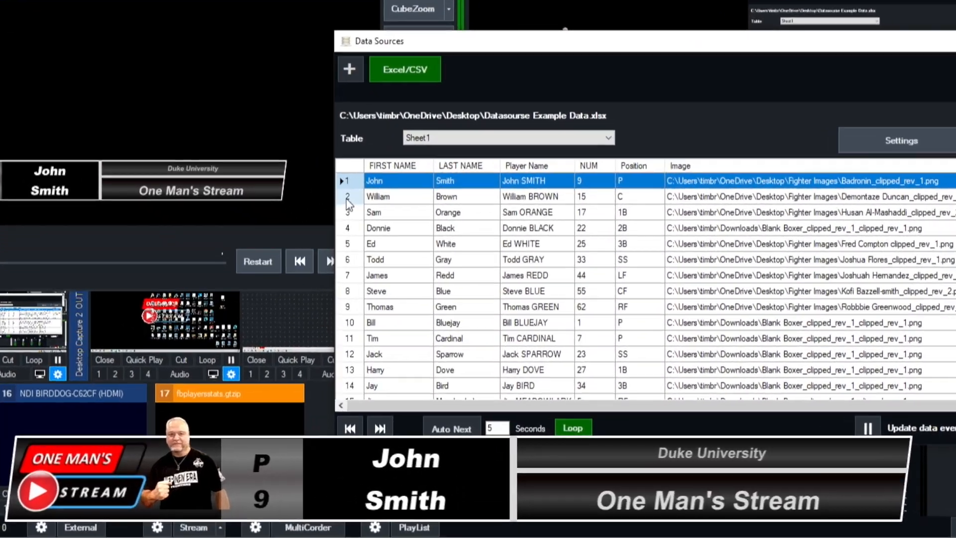
pyautogui.click(420, 276)
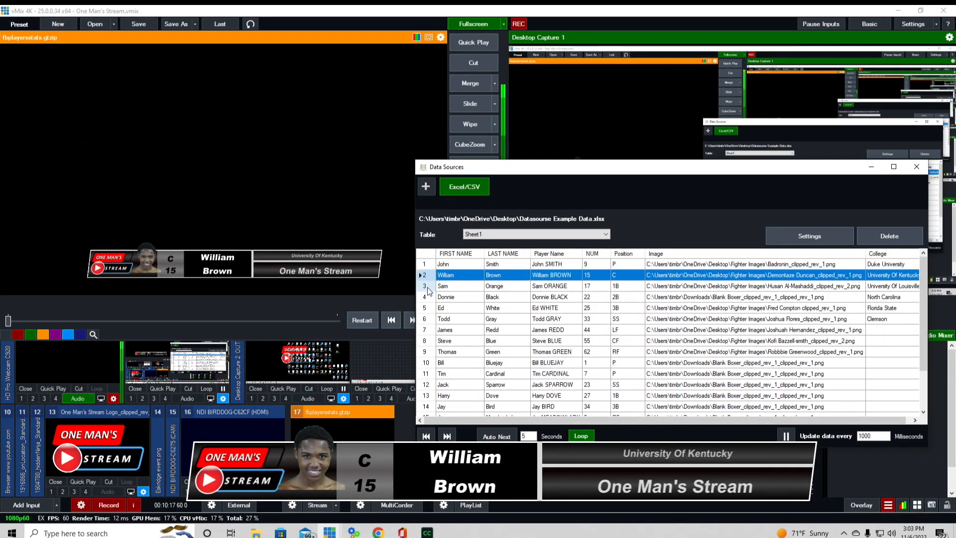
pyautogui.click(427, 288)
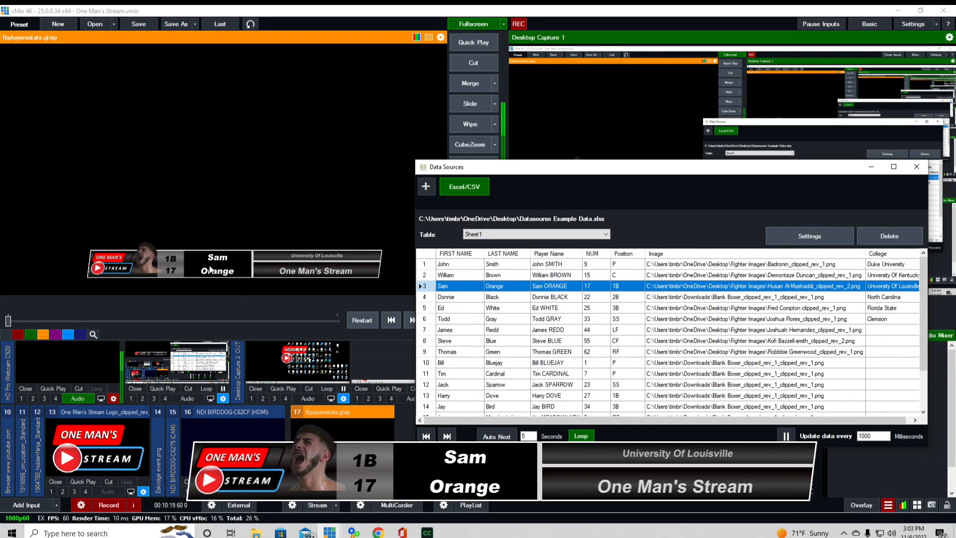
pyautogui.click(427, 320)
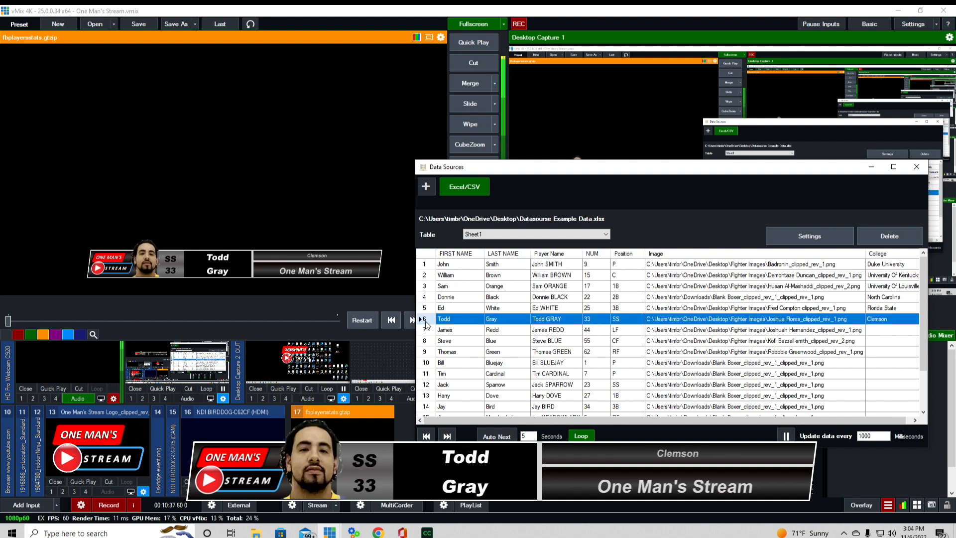
pyautogui.click(425, 331)
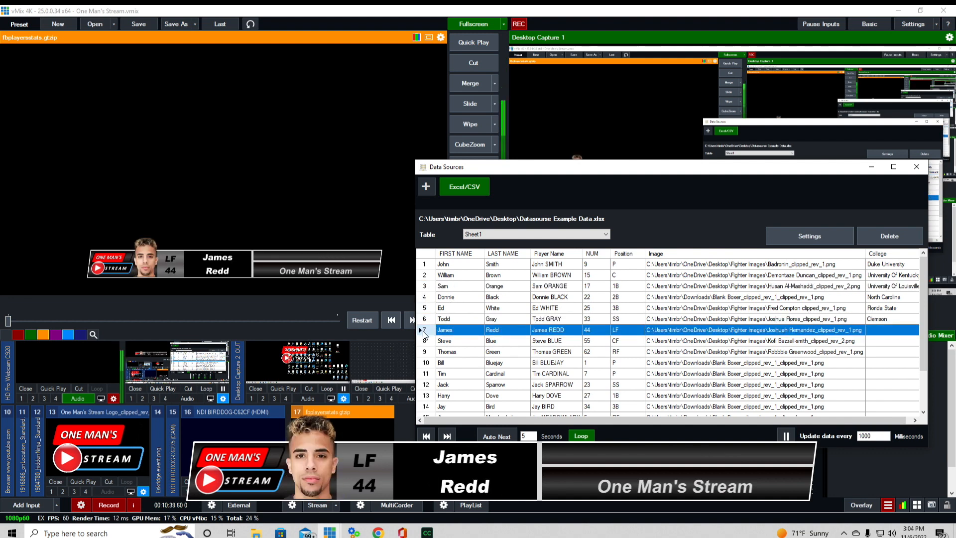
# Select rows 8, 9 and 1 of Sheet1 in turn to switch the title's player
pyautogui.click(426, 342)
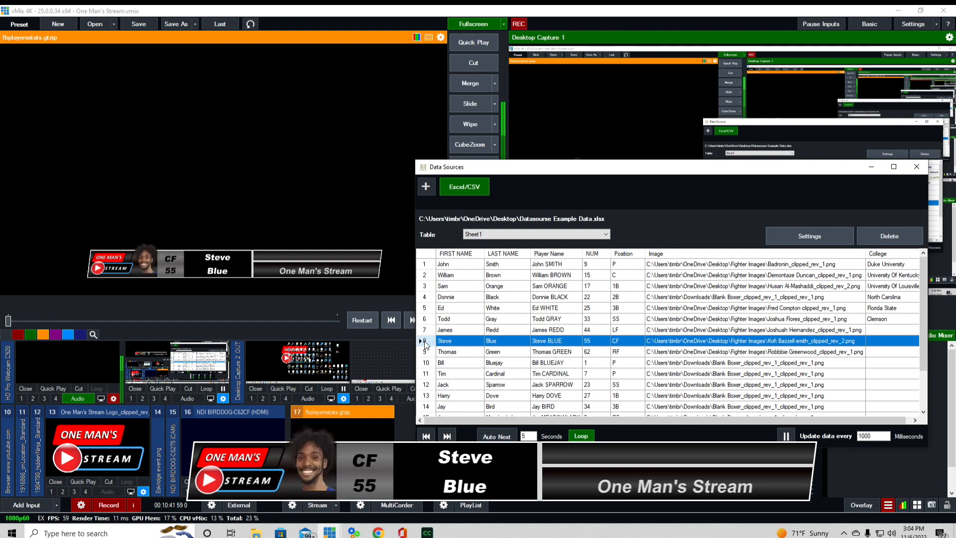
pyautogui.click(427, 353)
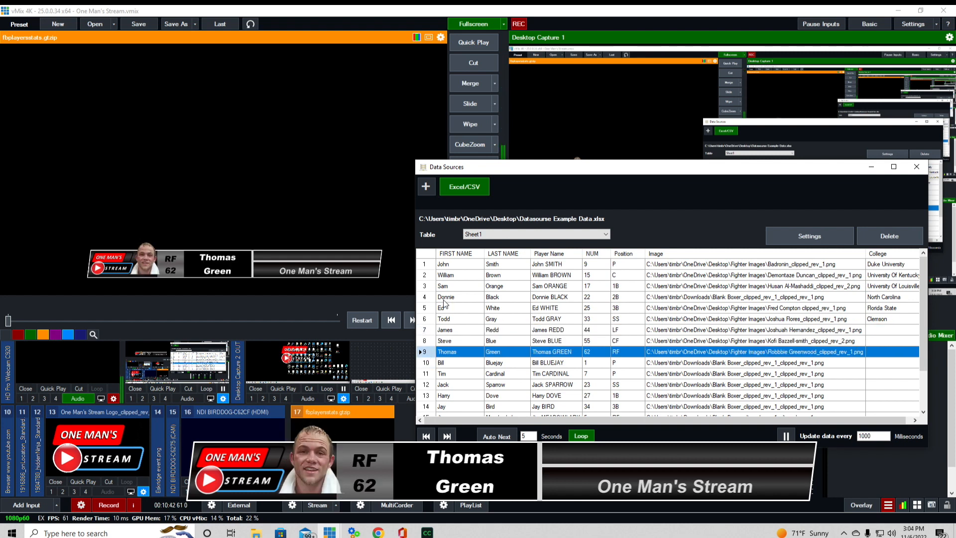
pyautogui.click(427, 269)
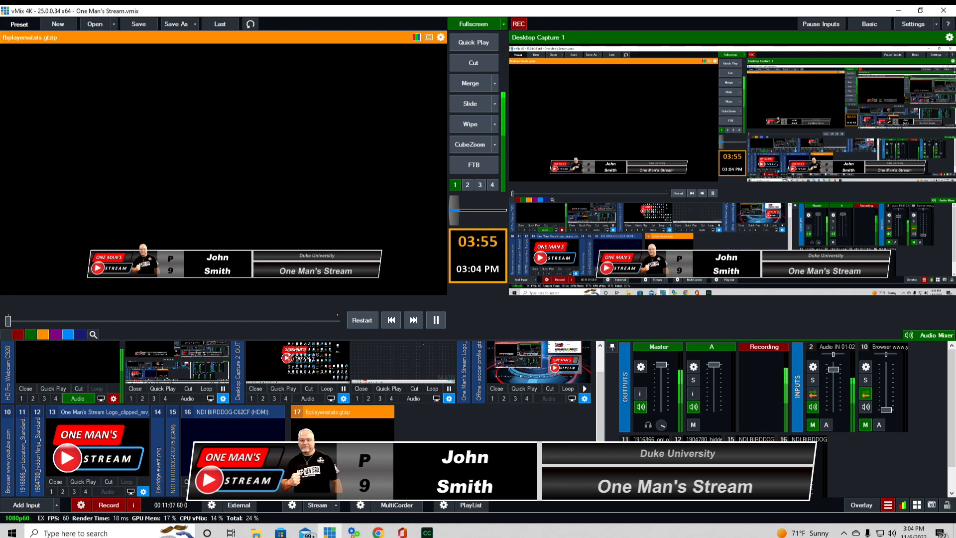
# Copy the IP address 192.168.86.80 from the Web Controller settings' web site address and close the settings
pyautogui.click(919, 26)
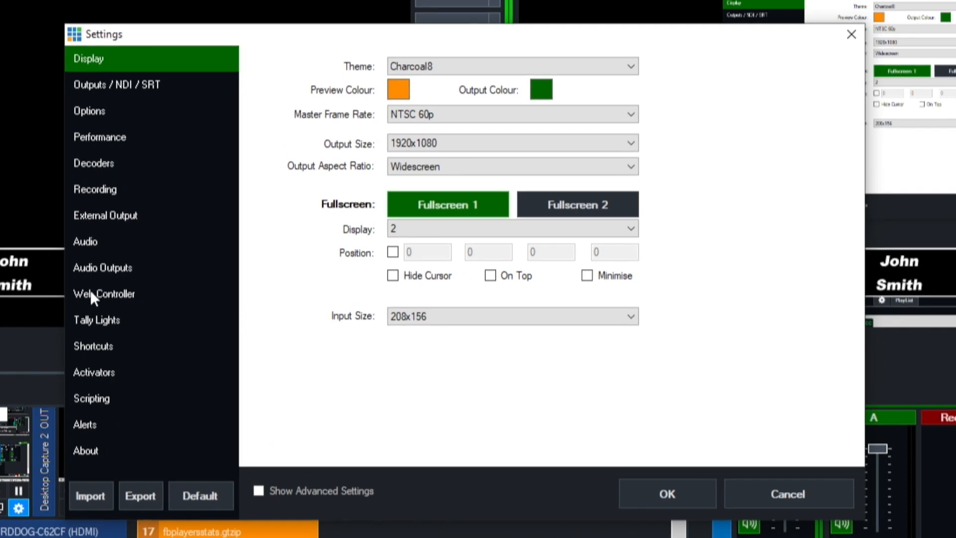
pyautogui.click(134, 290)
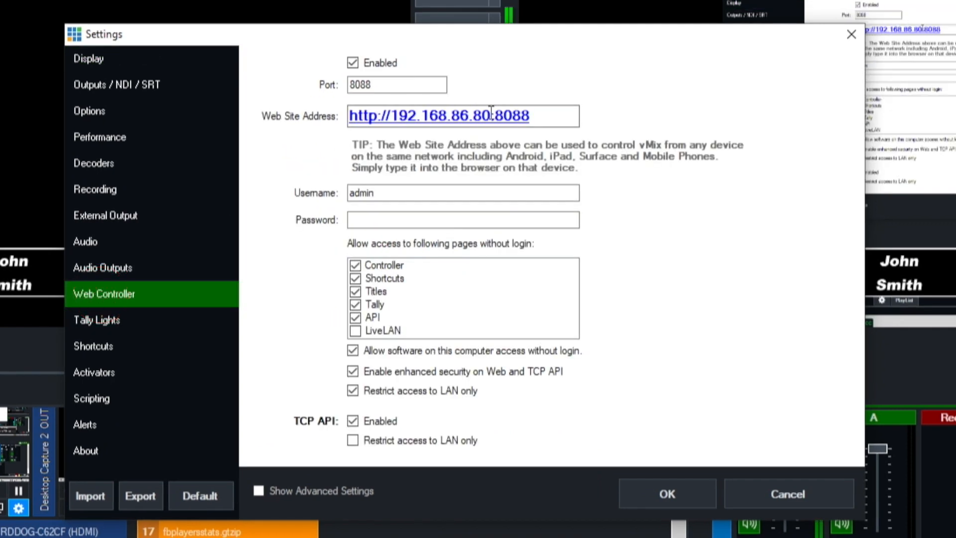
pyautogui.moveTo(490, 114); pyautogui.dragTo(392, 114)
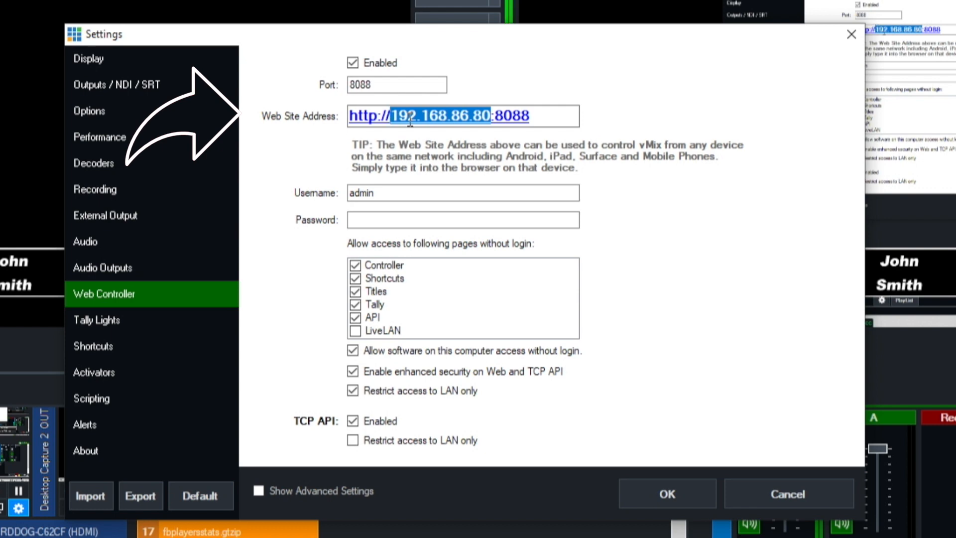
pyautogui.rightClick(410, 120)
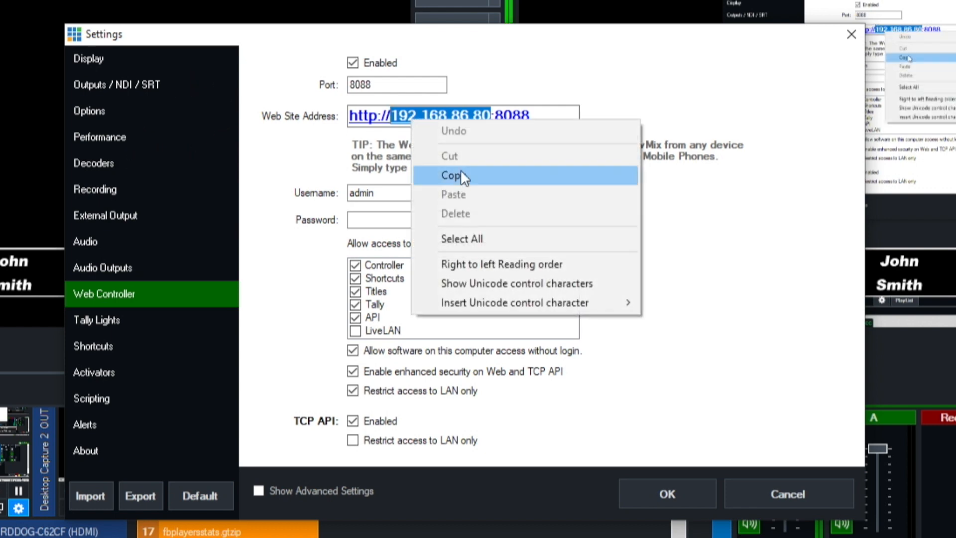
pyautogui.click(460, 176)
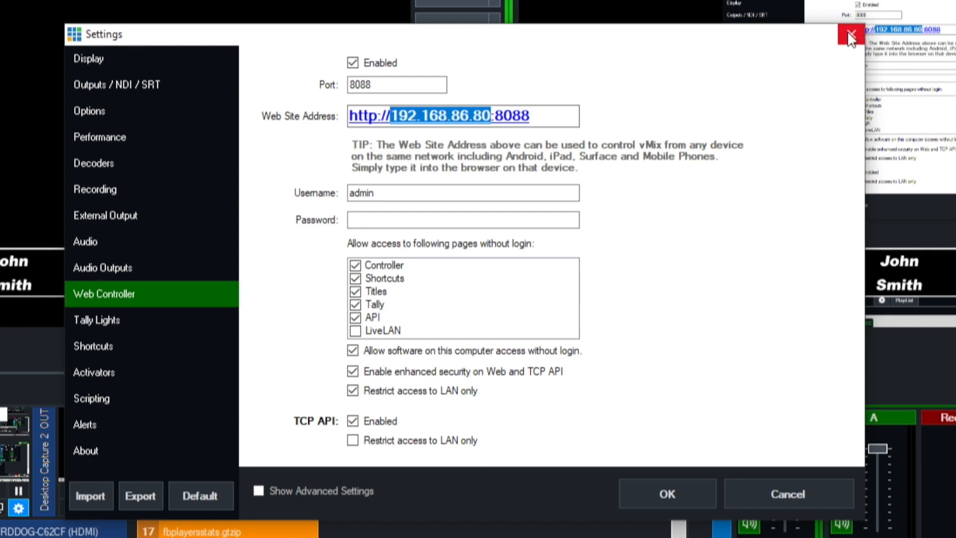
pyautogui.click(851, 35)
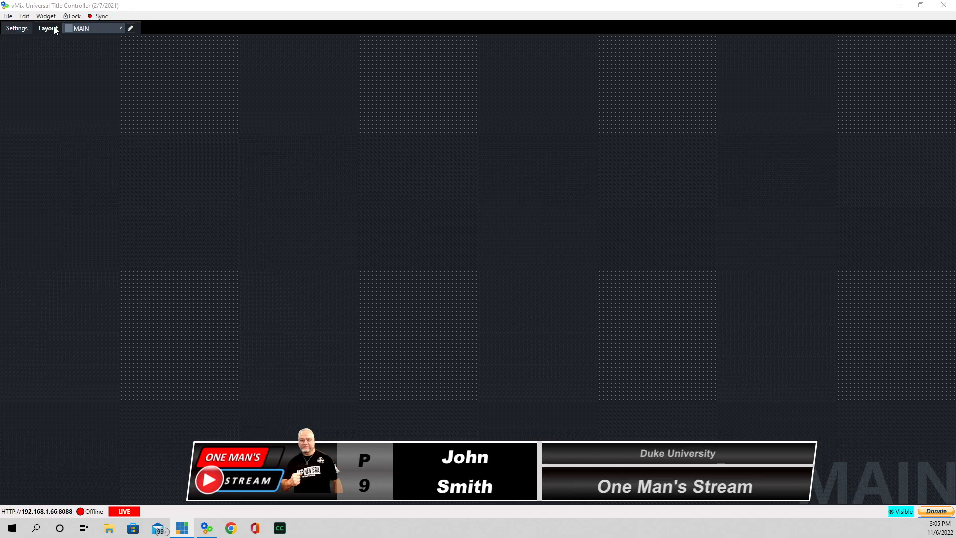
# In vMix Universal Title Controller, replace the connection IP with the copied 192.168.86.80 and sync with vMix
pyautogui.click(15, 30)
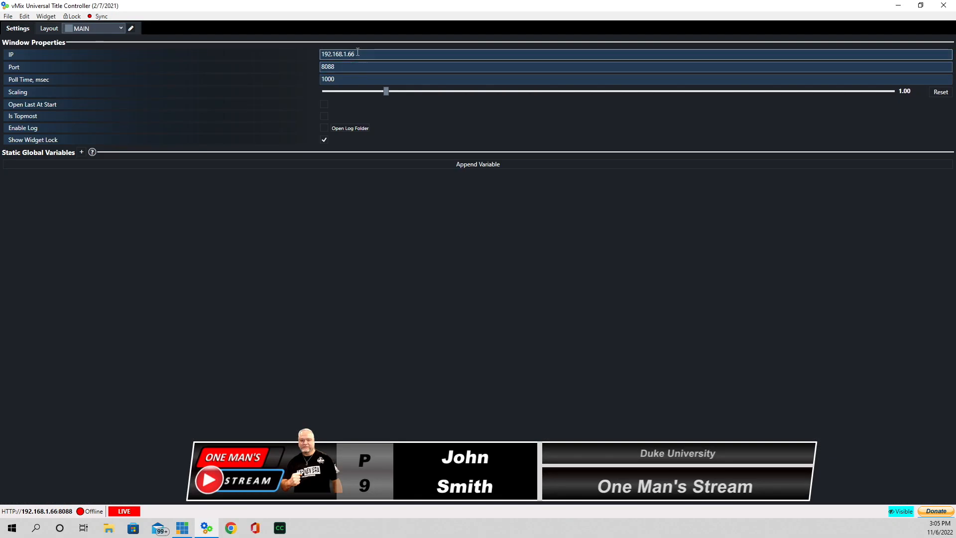
pyautogui.press('BackSpace')
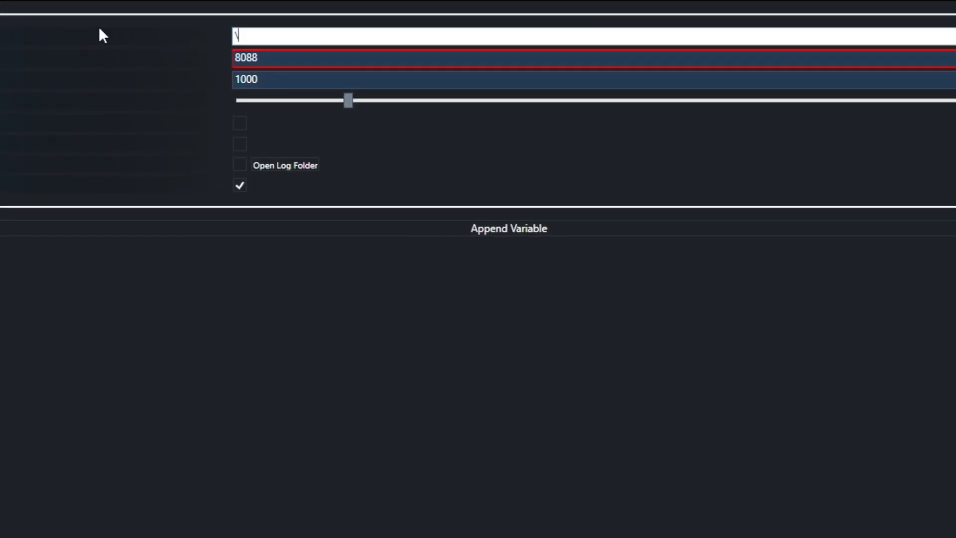
pyautogui.rightClick(328, 55)
pyautogui.click(305, 92)
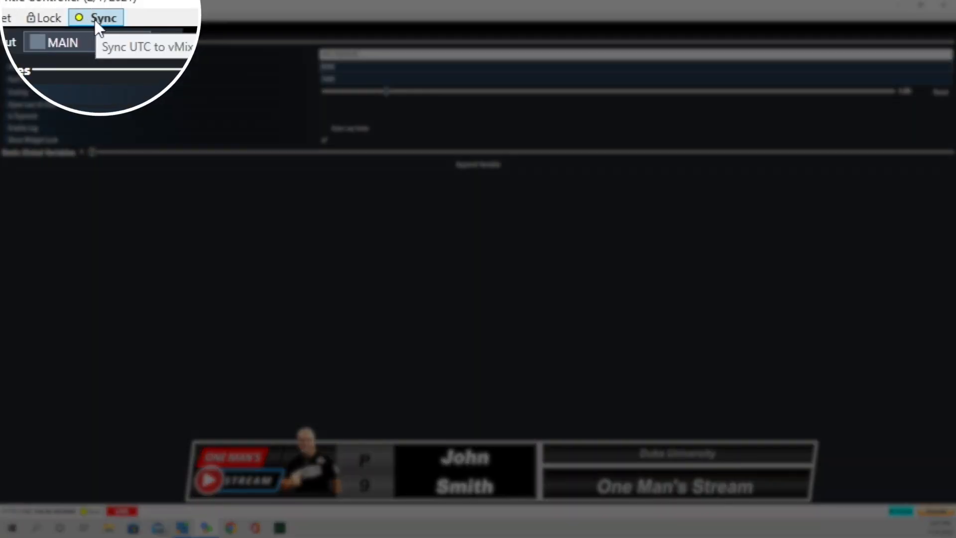
pyautogui.click(95, 22)
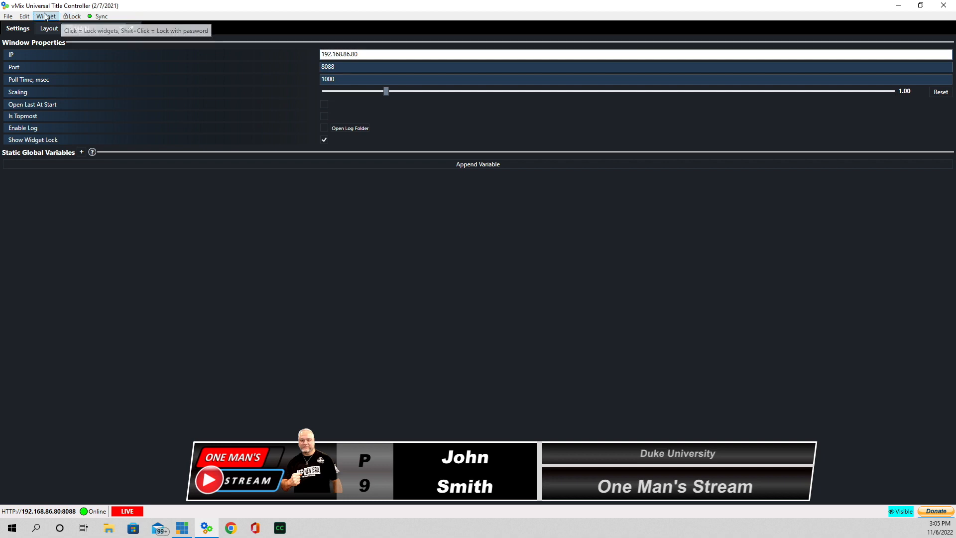
# Place an NDI Monitor widget on the MAIN layout, widen it and position it near the layout's upper middle
pyautogui.click(48, 29)
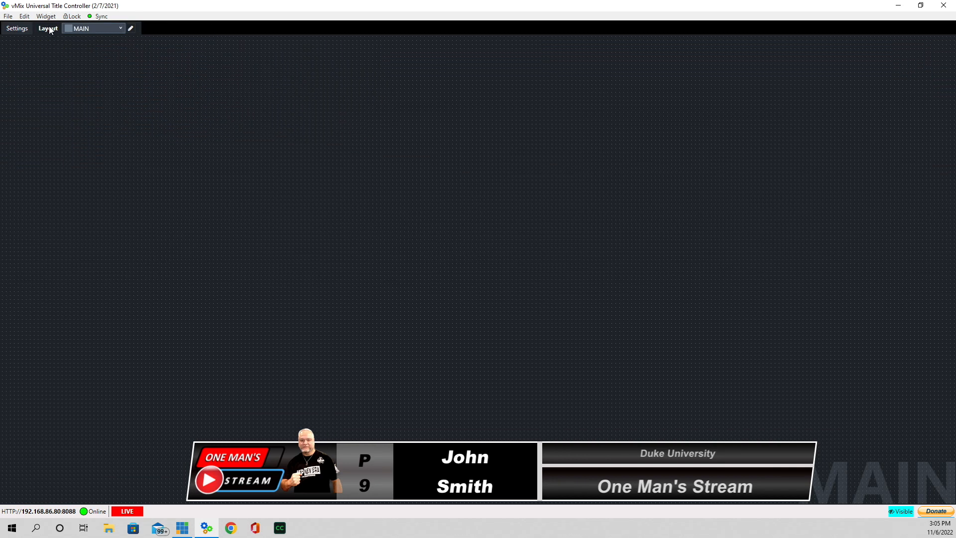
pyautogui.click(46, 17)
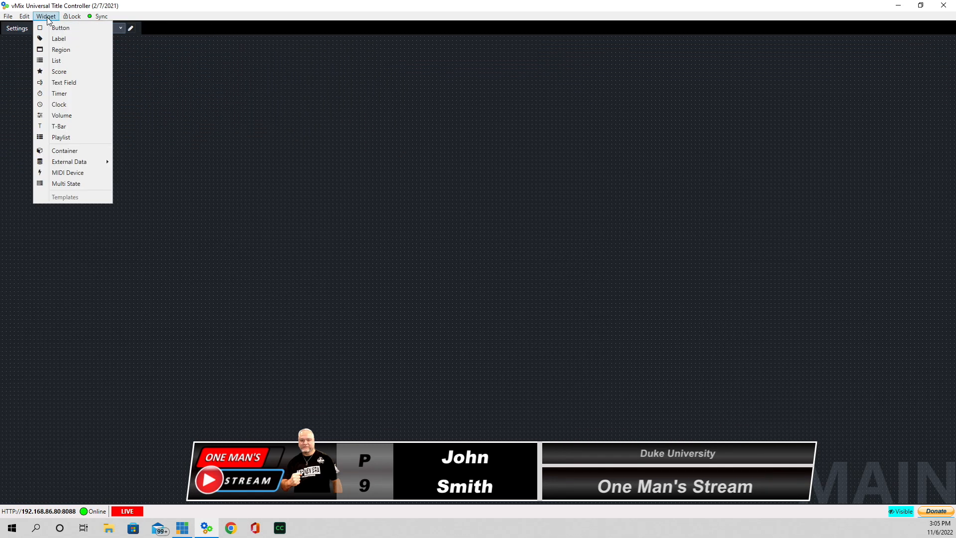
pyautogui.moveTo(82, 162)
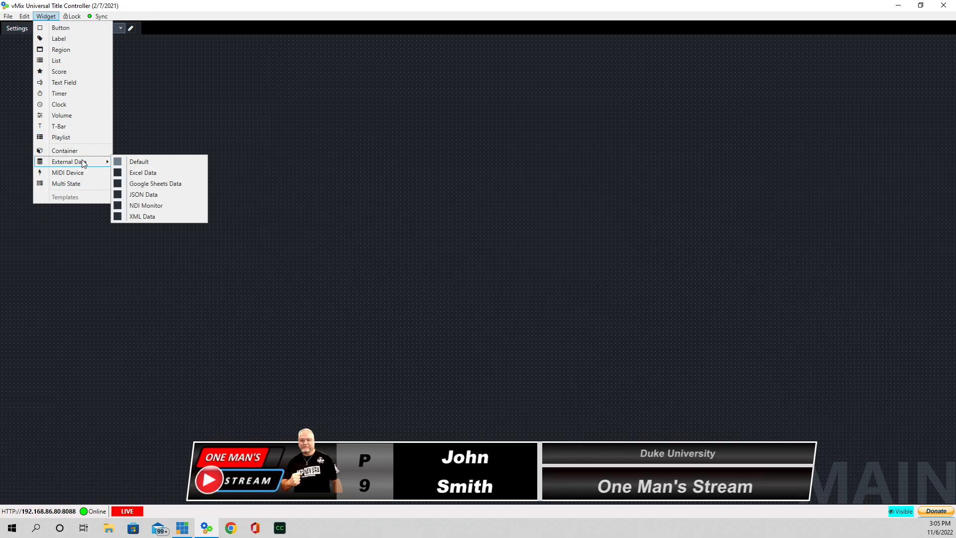
pyautogui.click(213, 246)
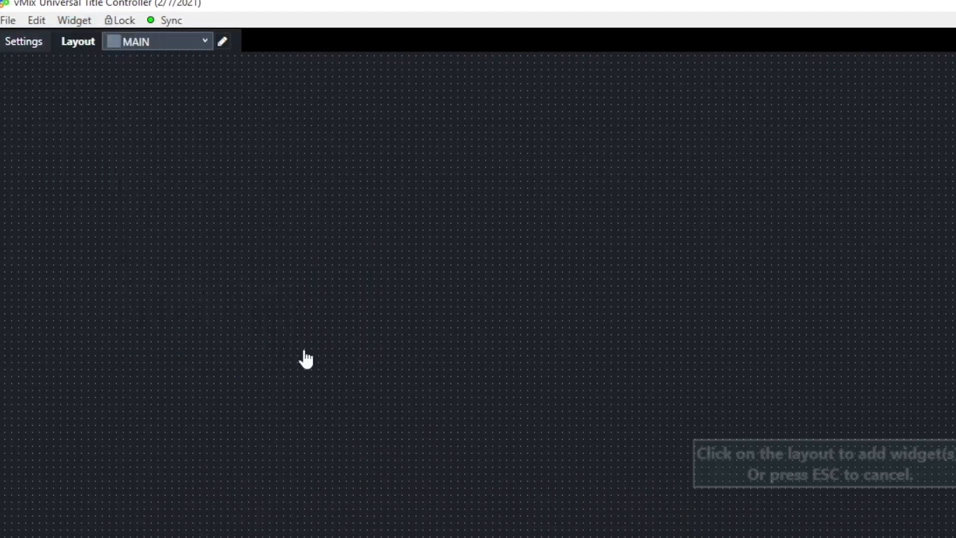
pyautogui.click(793, 121)
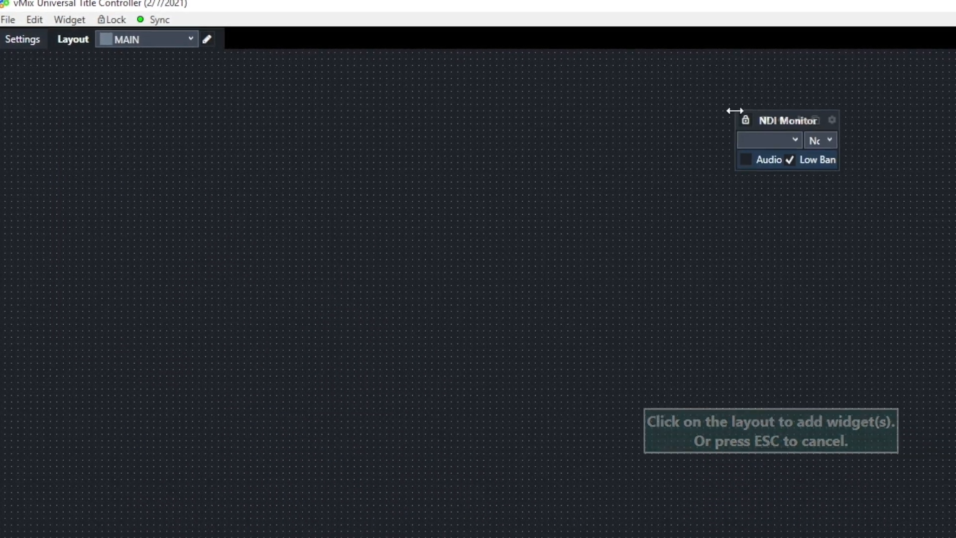
pyautogui.moveTo(524, 78); pyautogui.dragTo(742, 83)
pyautogui.moveTo(457, 87); pyautogui.dragTo(438, 86)
pyautogui.moveTo(561, 53); pyautogui.dragTo(560, 49)
# Set the NDI Monitor's source to DESKTOP-UM8V6CS (vMix - Output 1), then enlarge and recentre the widget
pyautogui.click(603, 58)
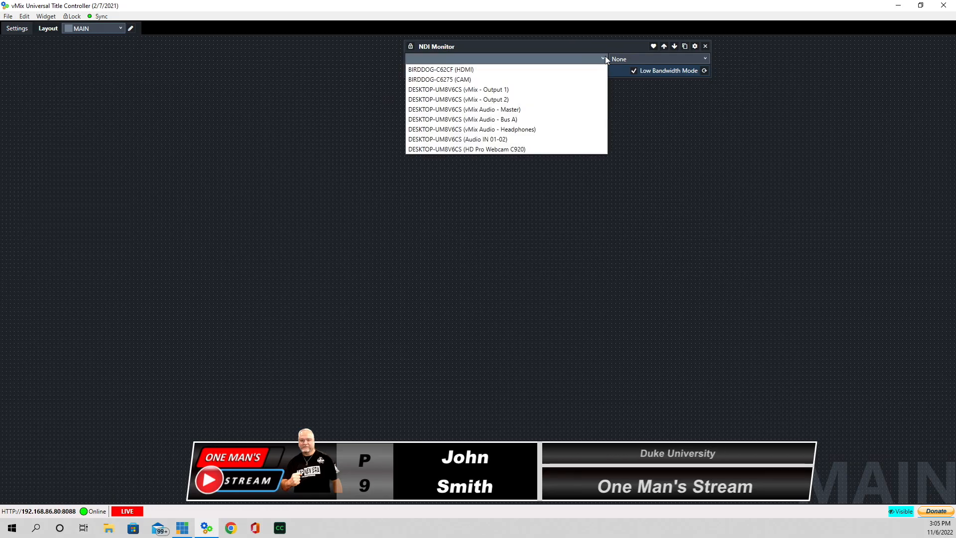
pyautogui.click(473, 88)
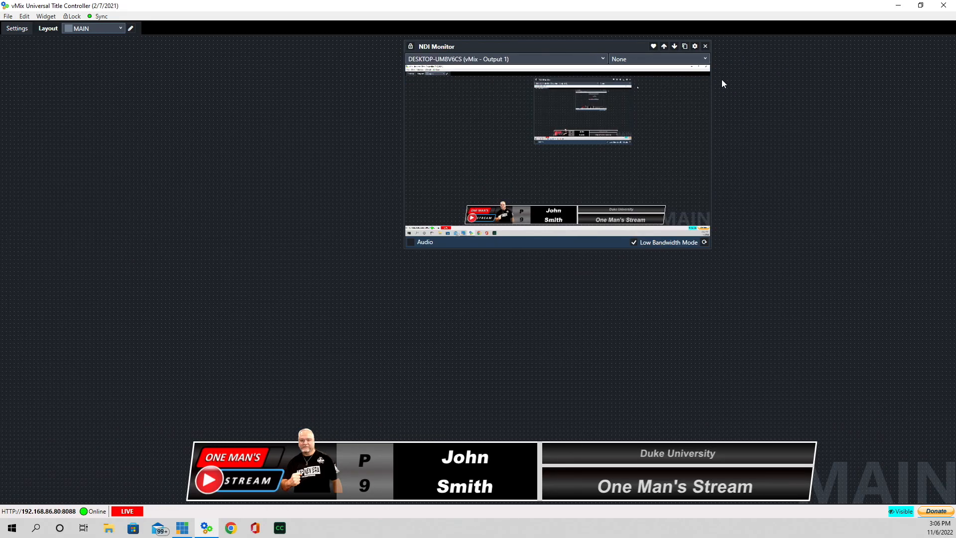
pyautogui.moveTo(711, 81); pyautogui.dragTo(816, 83)
pyautogui.moveTo(633, 49); pyautogui.dragTo(560, 47)
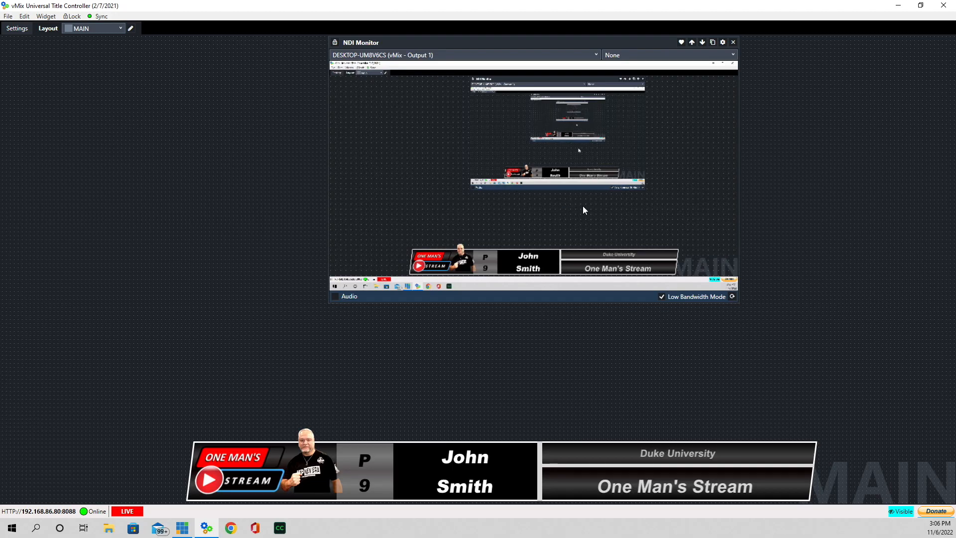
# Add a Button widget to the empty area beside the NDI Monitor and name it "Show Player Info"
pyautogui.click(8, 16)
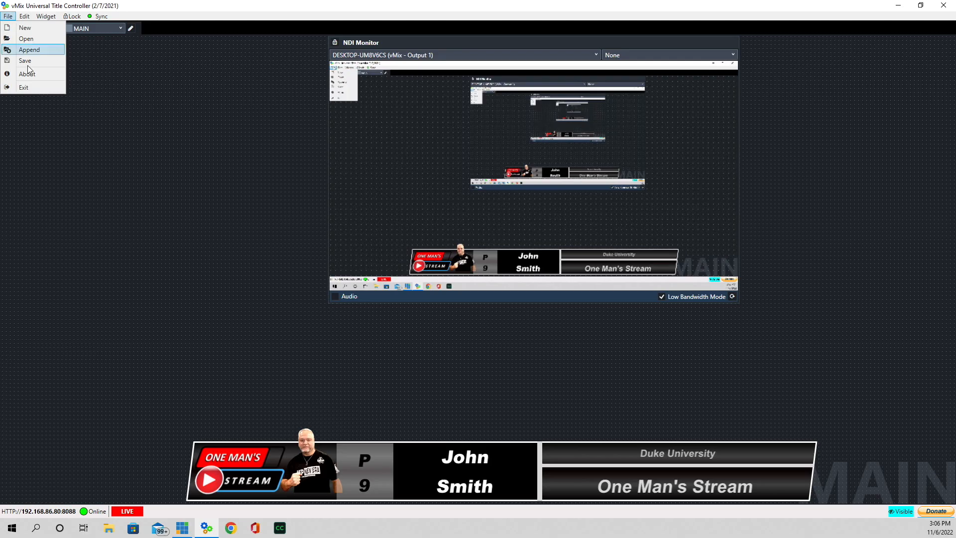
pyautogui.click(45, 17)
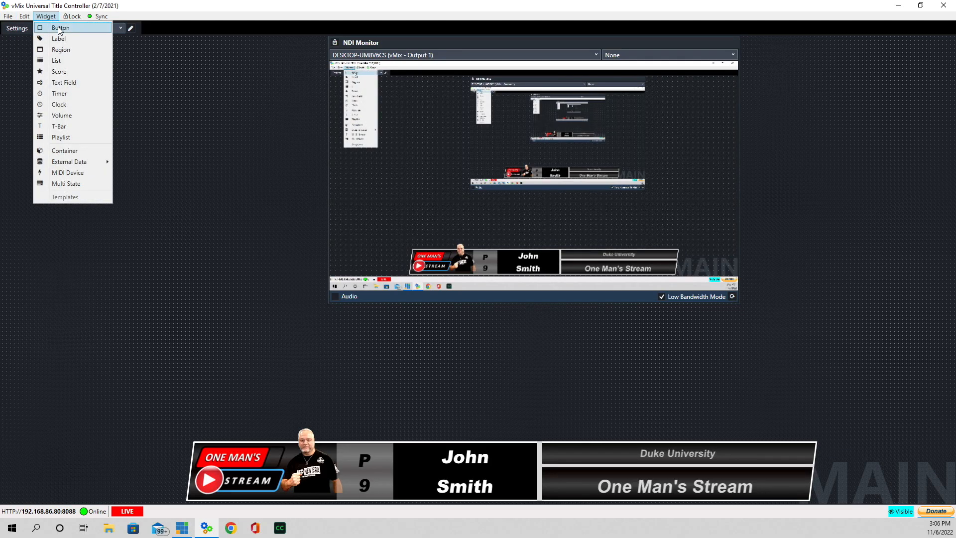
pyautogui.click(58, 28)
pyautogui.click(53, 109)
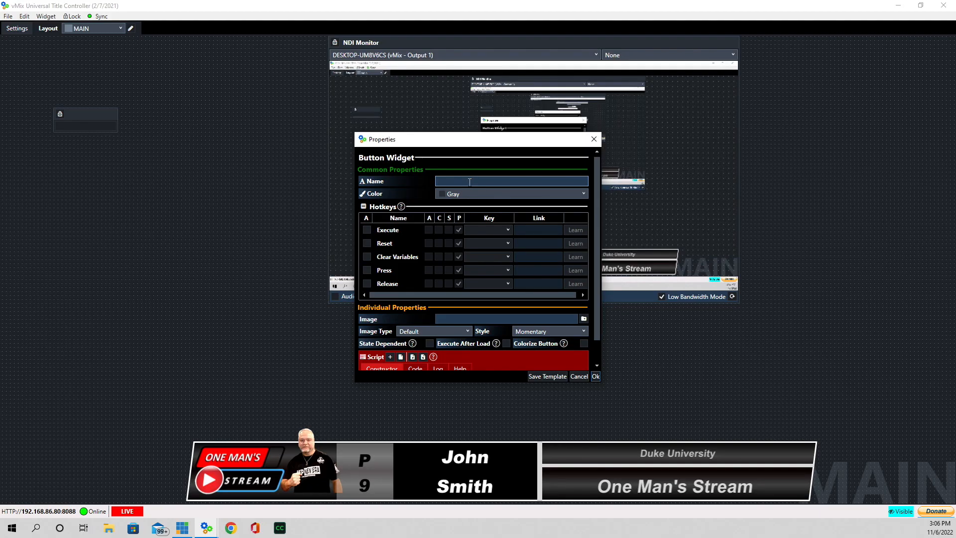
pyautogui.click(469, 182)
pyautogui.write('Show')
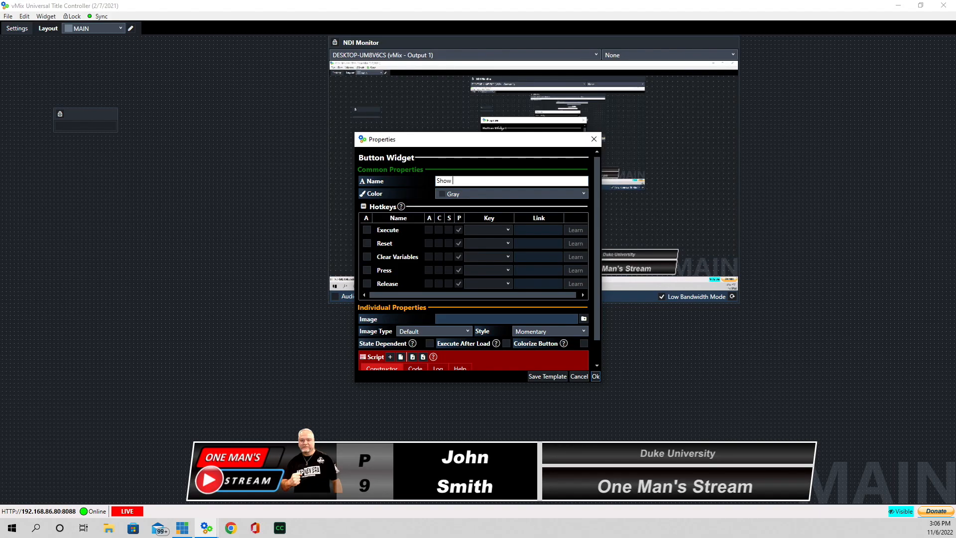
pyautogui.write(' Player Info')
# Add a script command to the Show Player Info button and set it to the overlay function OverlayInputX
pyautogui.scroll(-1, 467, 205)
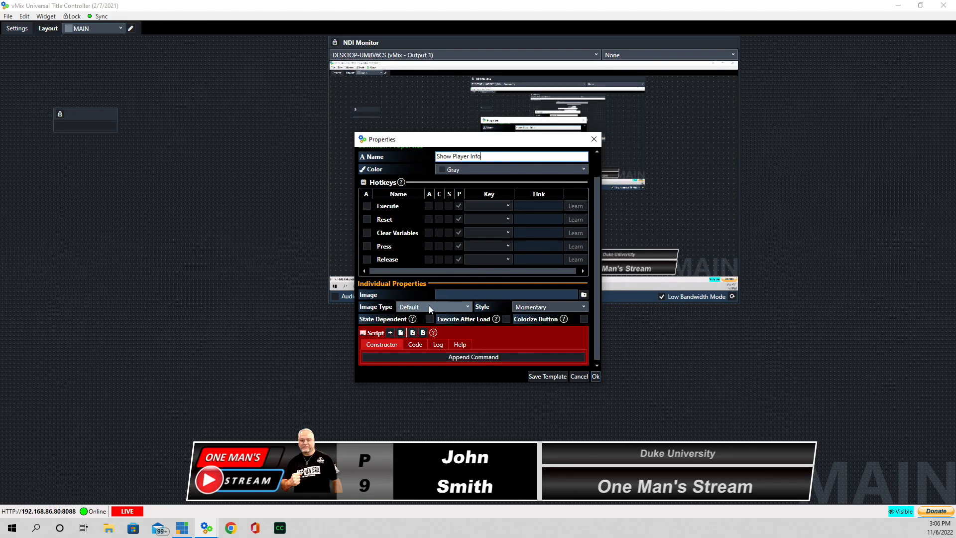
pyautogui.click(390, 333)
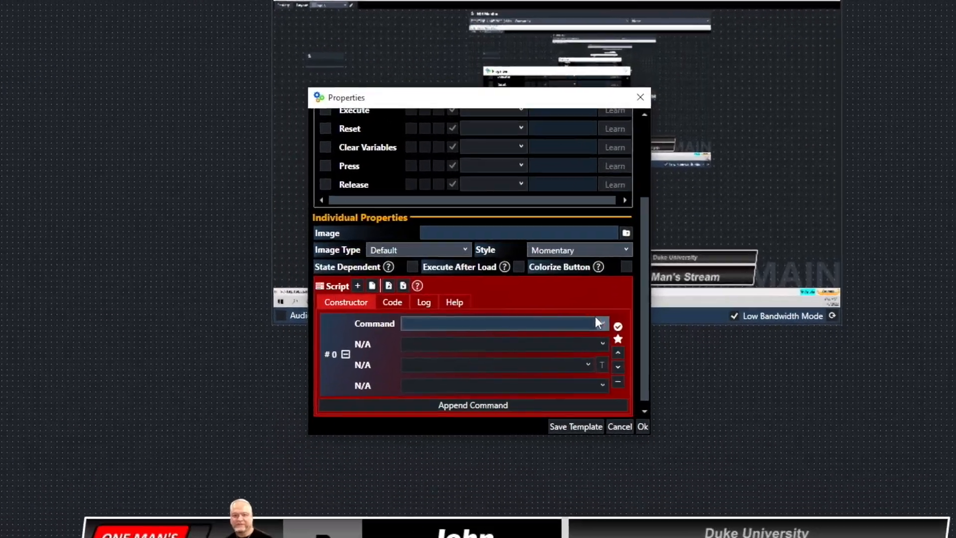
pyautogui.click(566, 301)
pyautogui.scroll(-10, 457, 473)
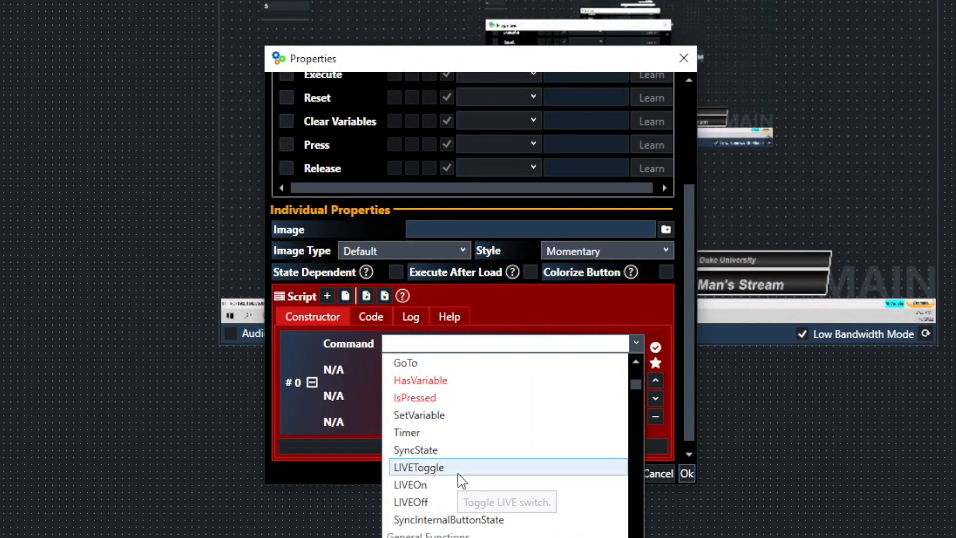
pyautogui.scroll(-10, 460, 482)
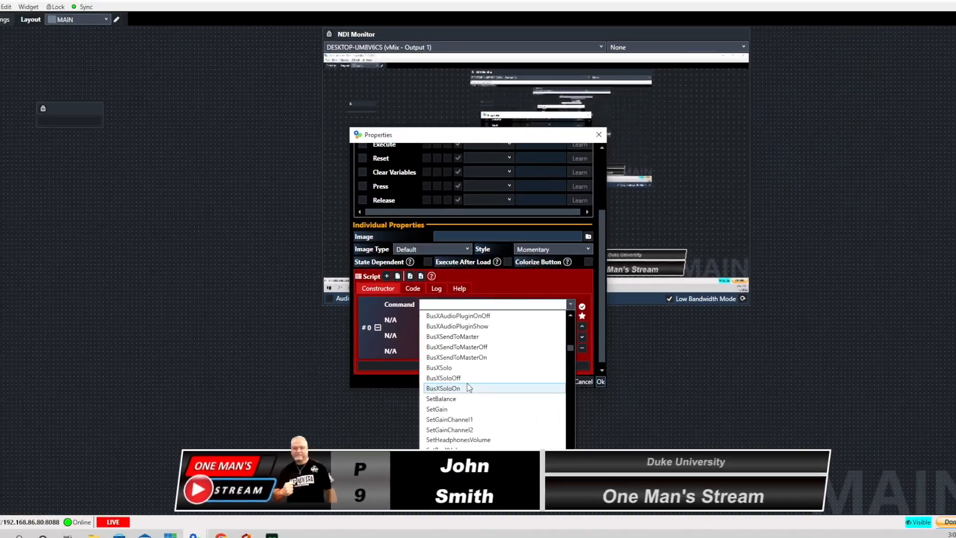
pyautogui.scroll(-3, 467, 382)
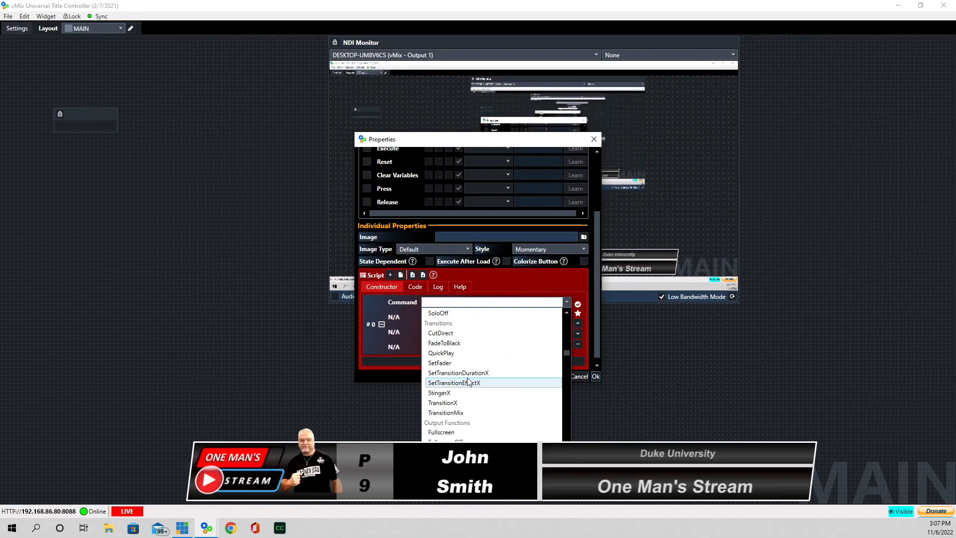
pyautogui.scroll(-1, 468, 381)
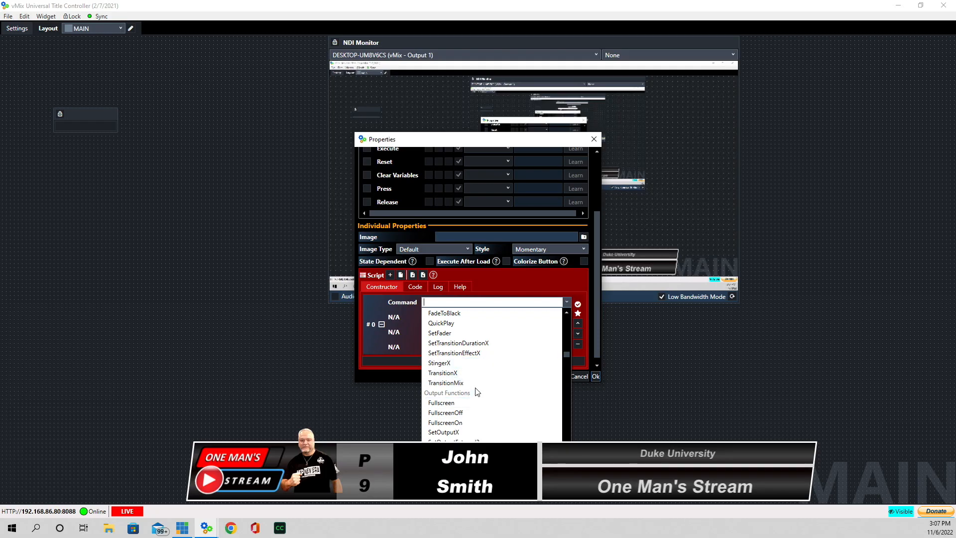
pyautogui.scroll(-10, 451, 395)
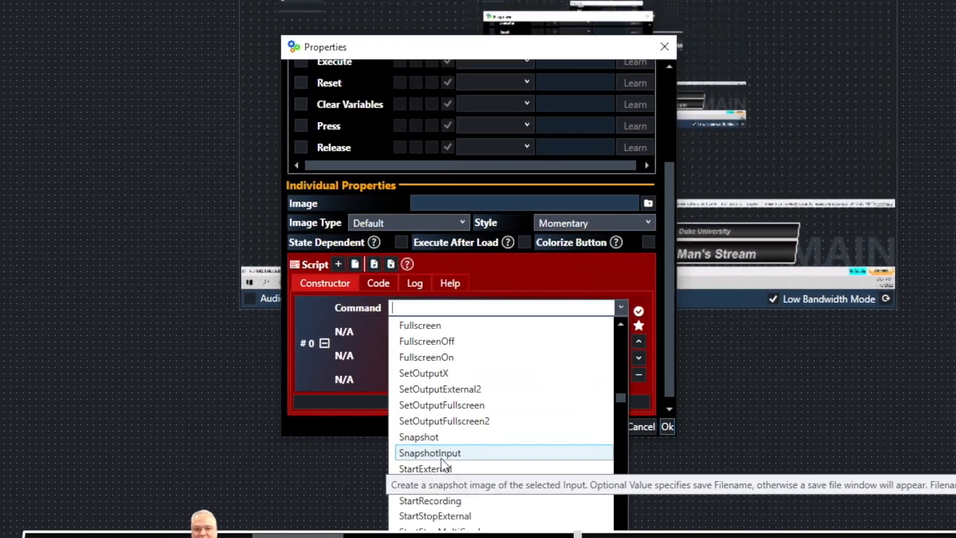
pyautogui.scroll(-2, 440, 480)
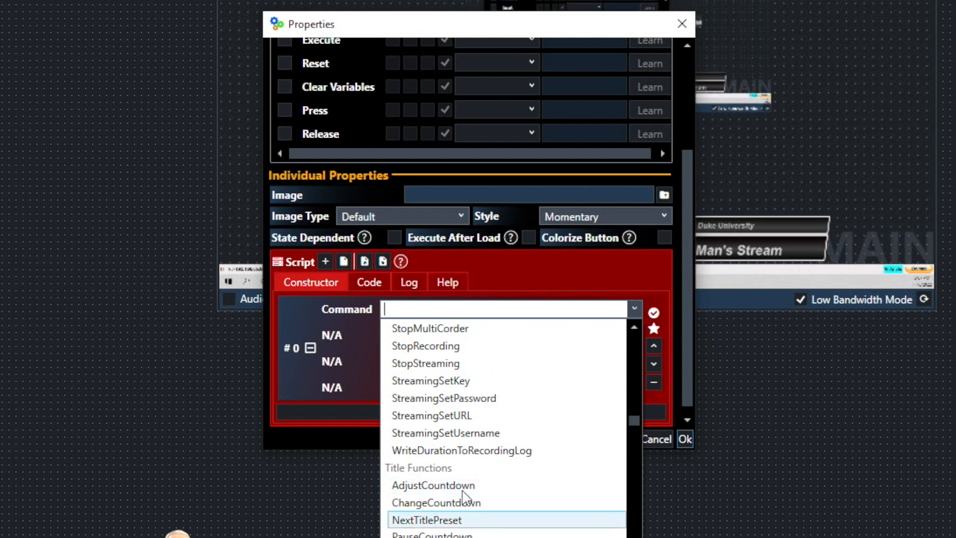
pyautogui.scroll(-3, 468, 484)
pyautogui.scroll(-3, 467, 484)
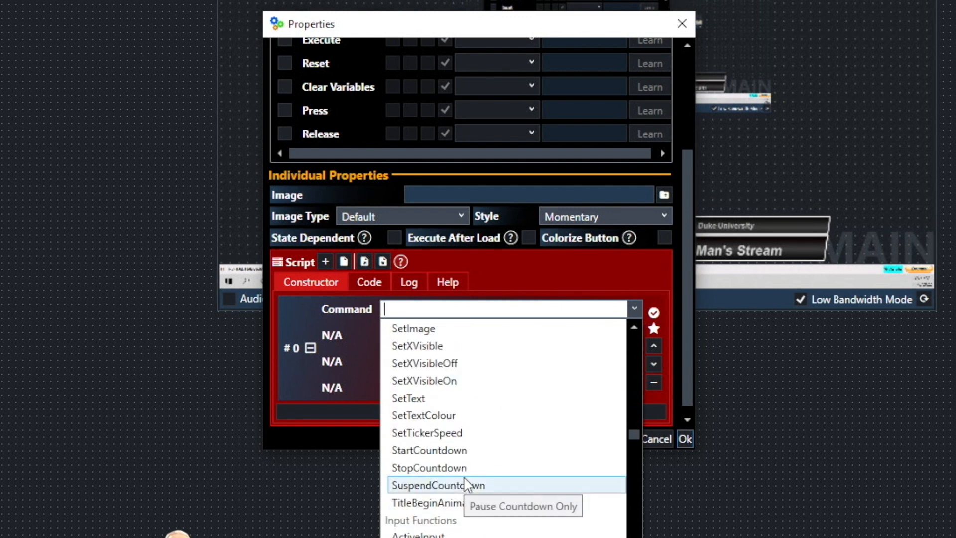
pyautogui.scroll(-3, 467, 484)
pyautogui.scroll(-11, 467, 484)
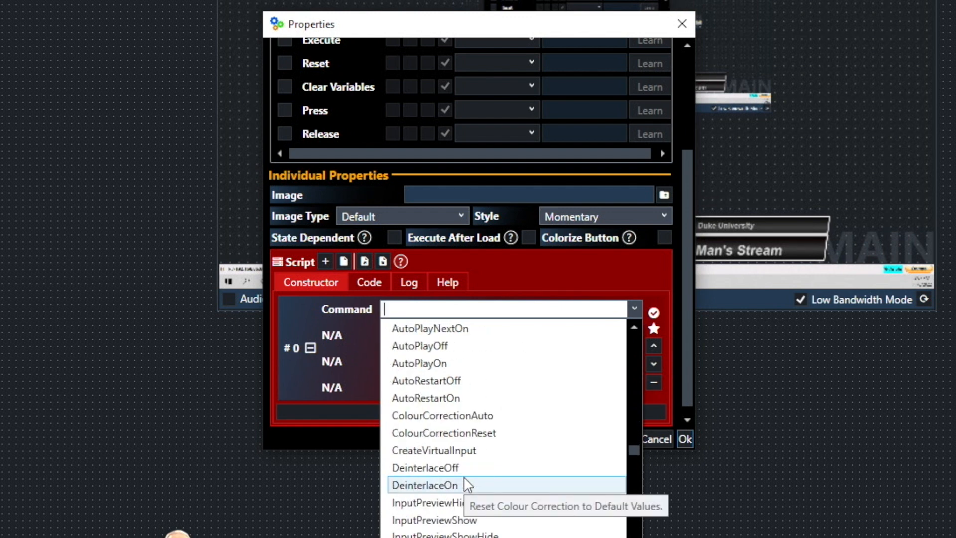
pyautogui.scroll(-20, 467, 484)
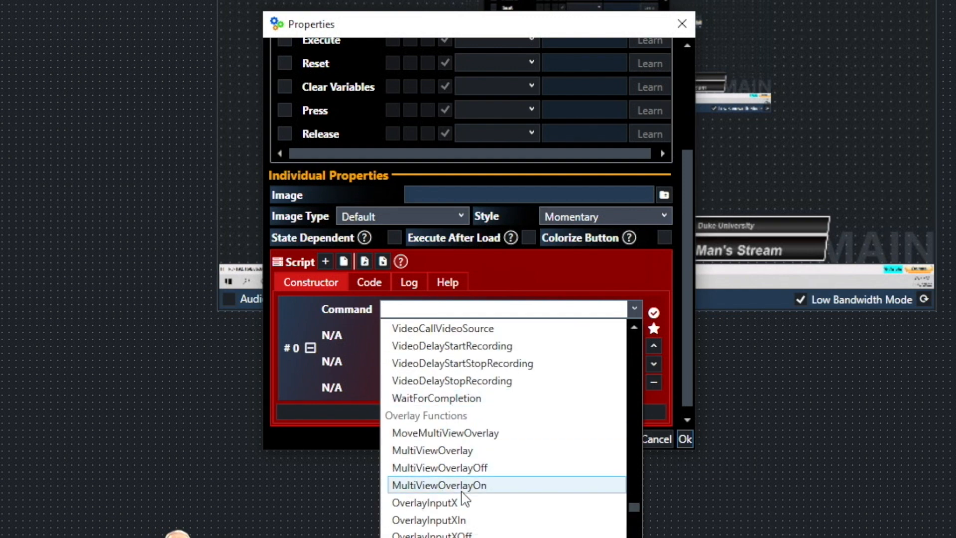
pyautogui.click(429, 504)
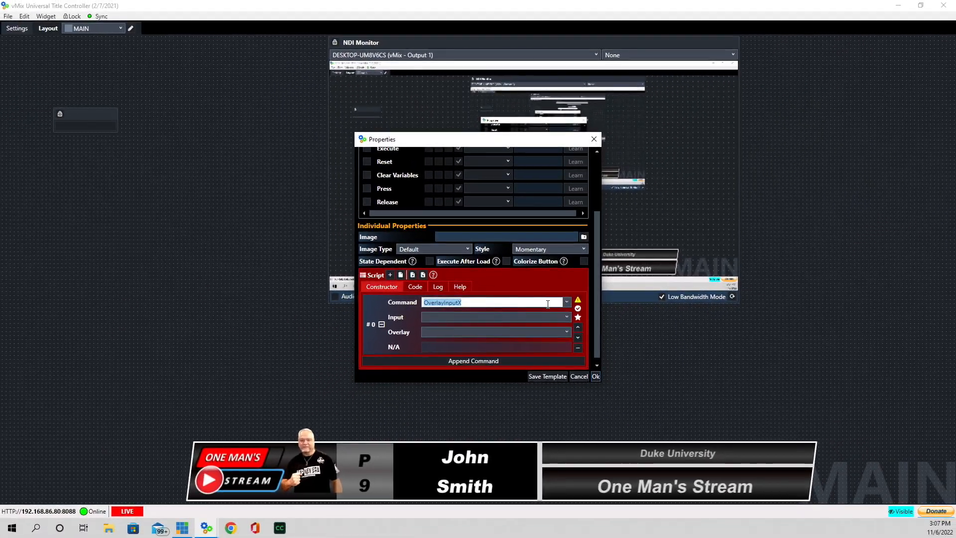
# Target the OverlayInputX command at input fbplayersstats.gtzip on overlay 3 and accept the button's properties
pyautogui.click(567, 317)
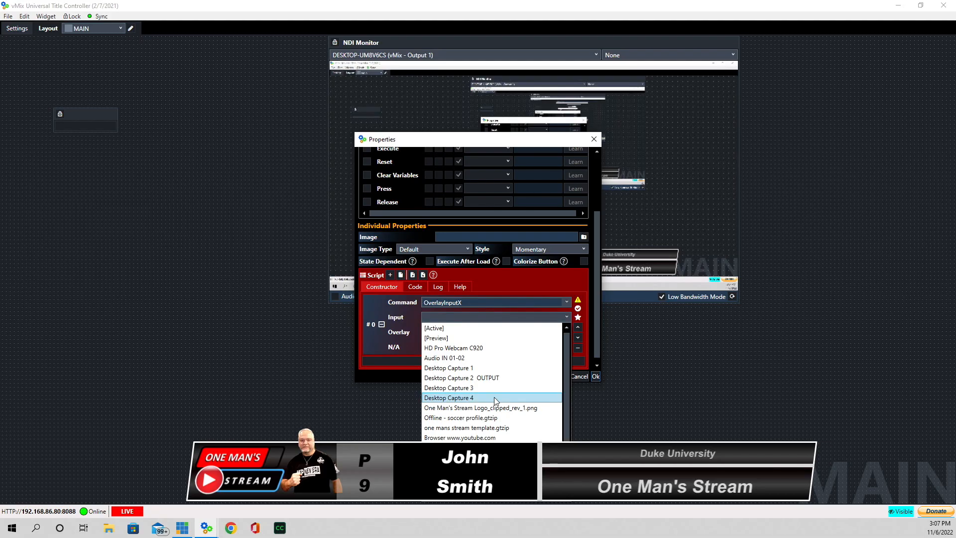
pyautogui.scroll(-1, 496, 401)
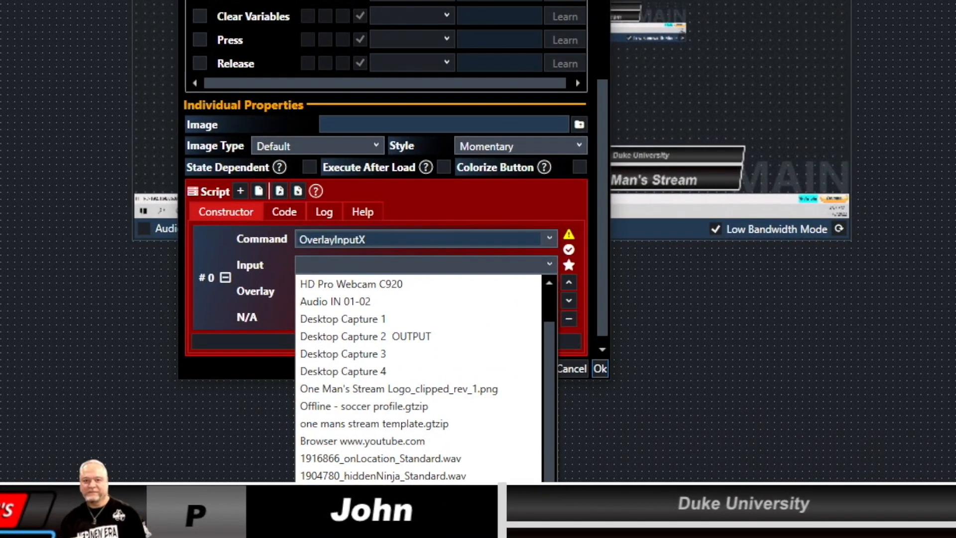
pyautogui.click(388, 510)
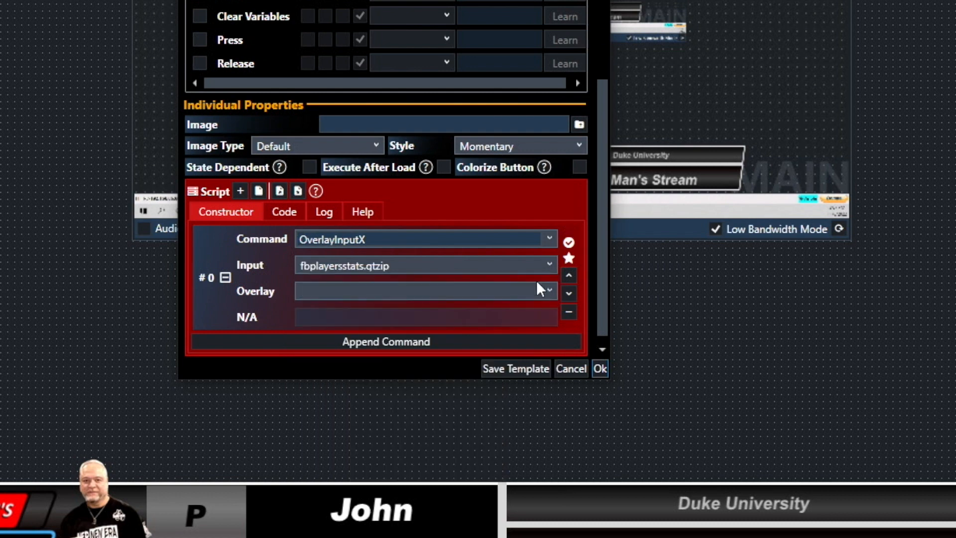
pyautogui.click(550, 291)
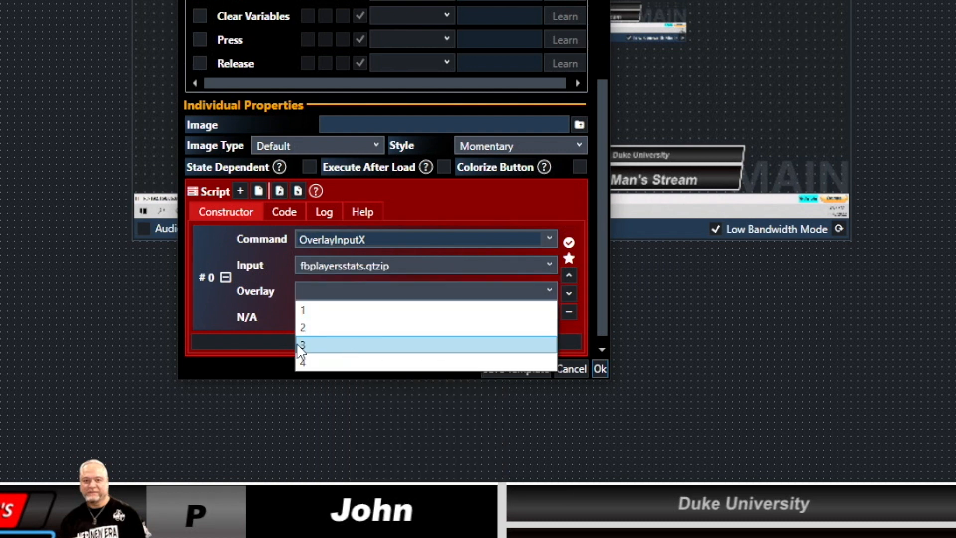
pyautogui.click(321, 348)
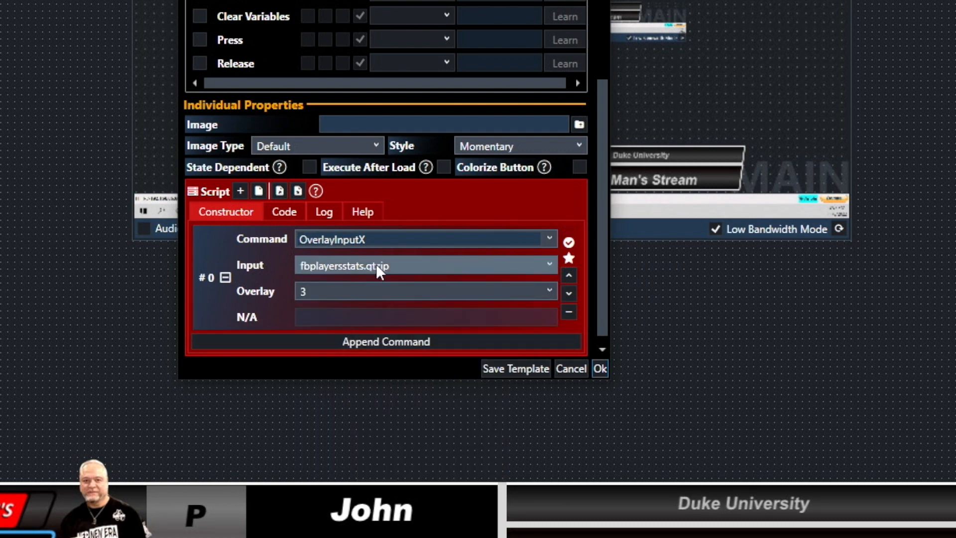
pyautogui.click(600, 369)
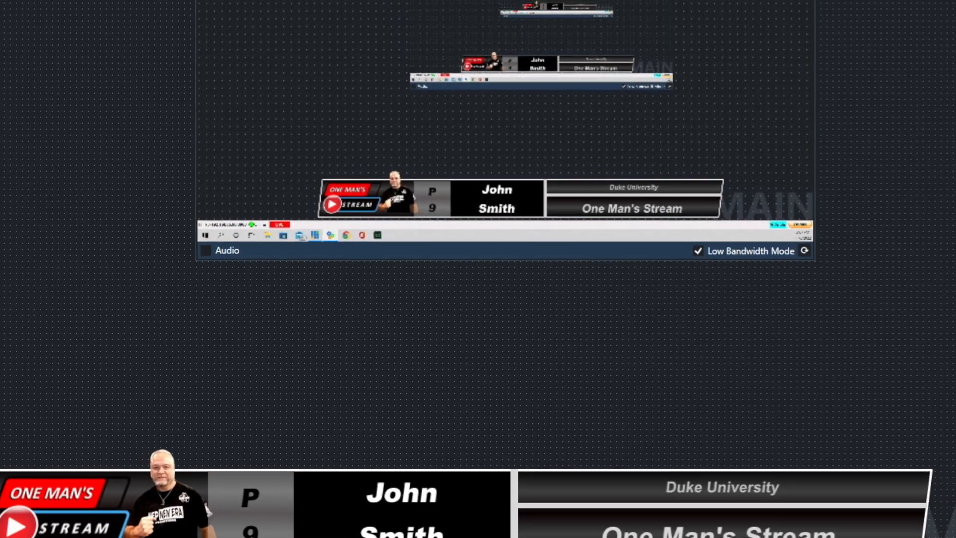
# Widen the Show Player Info button to fit its full name and set its color to Orange
pyautogui.moveTo(118, 116); pyautogui.dragTo(153, 116)
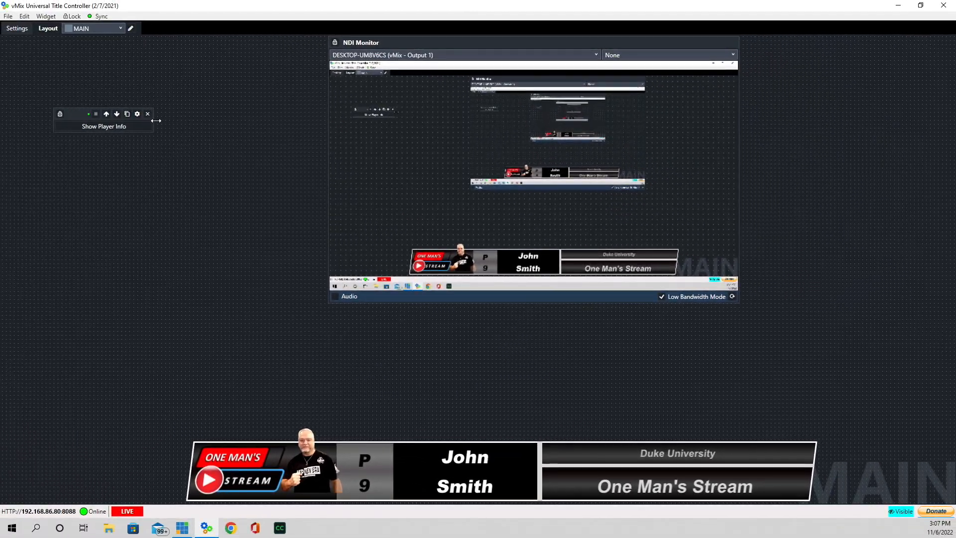
pyautogui.click(137, 114)
pyautogui.click(498, 194)
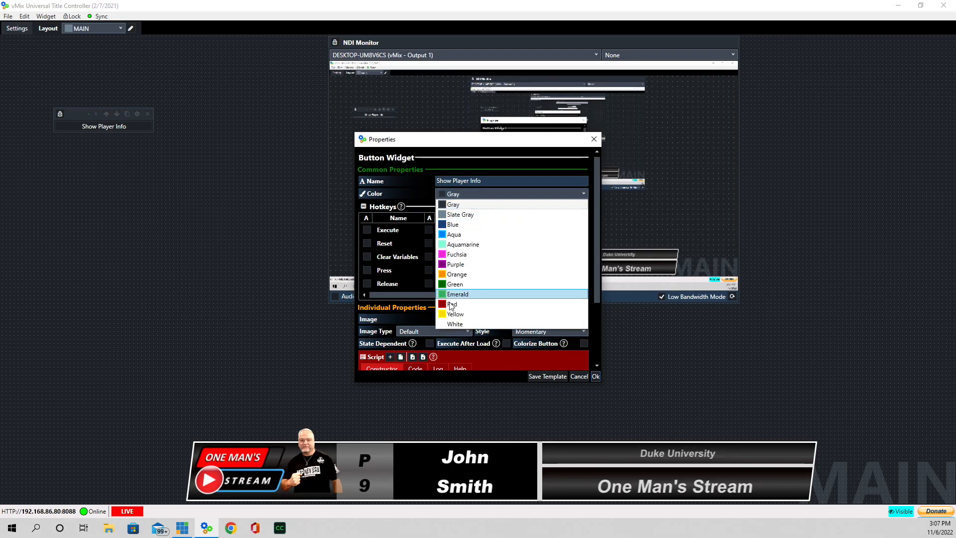
pyautogui.click(468, 289)
pyautogui.click(595, 377)
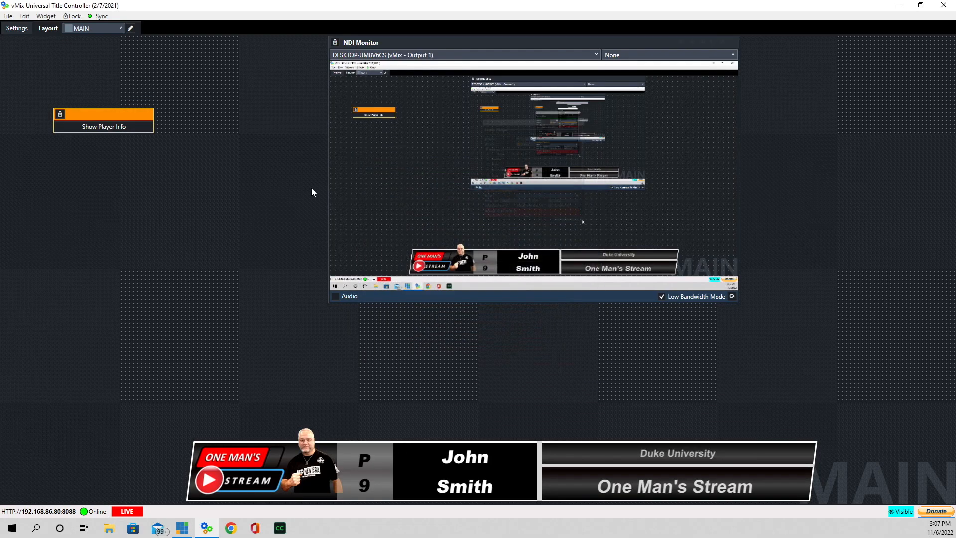
# Move the Show Player Info button to the layout's upper-left corner and test it by toggling the player title overlay
pyautogui.moveTo(107, 127); pyautogui.dragTo(56, 62)
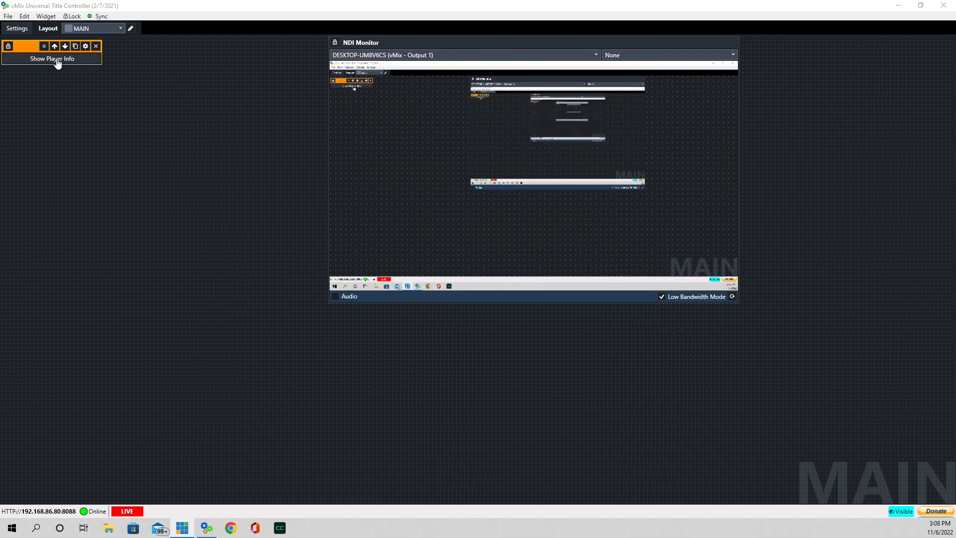
pyautogui.click(56, 59)
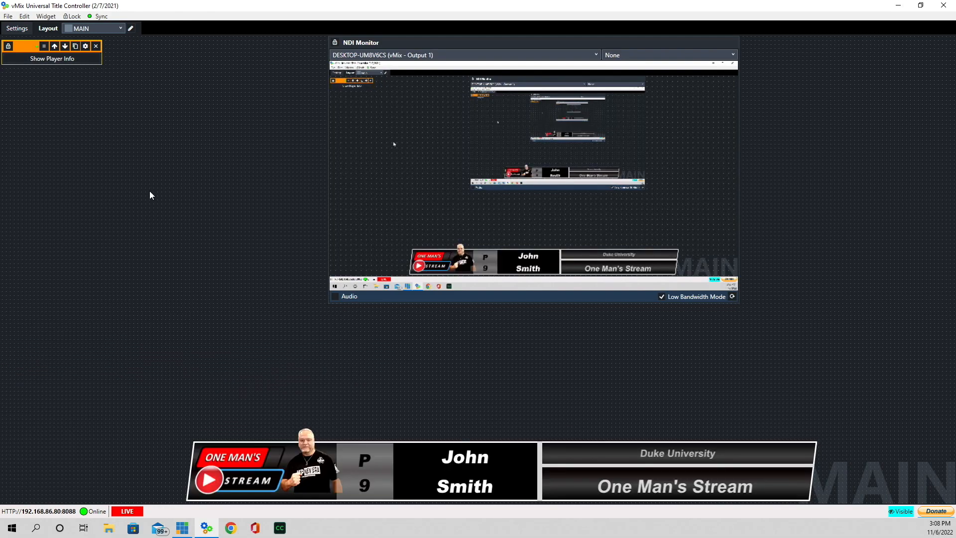
pyautogui.click(63, 60)
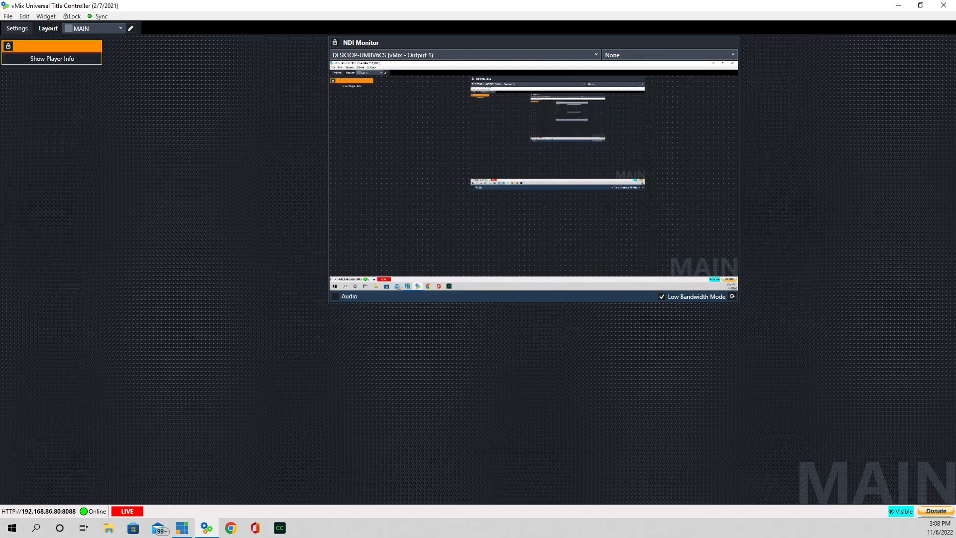
# Add a second Button widget to the empty area below Show Player Info and name it "Next Row"
pyautogui.click(47, 17)
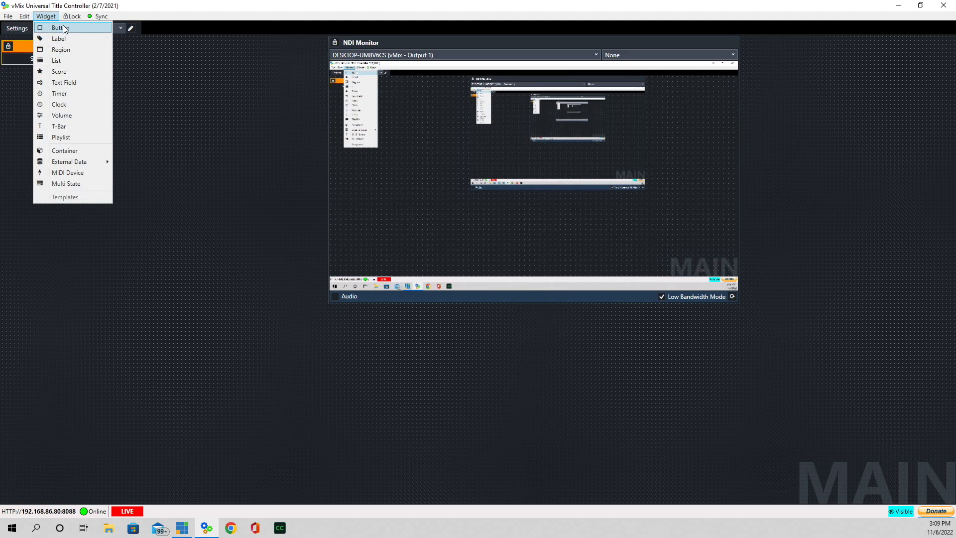
pyautogui.click(64, 28)
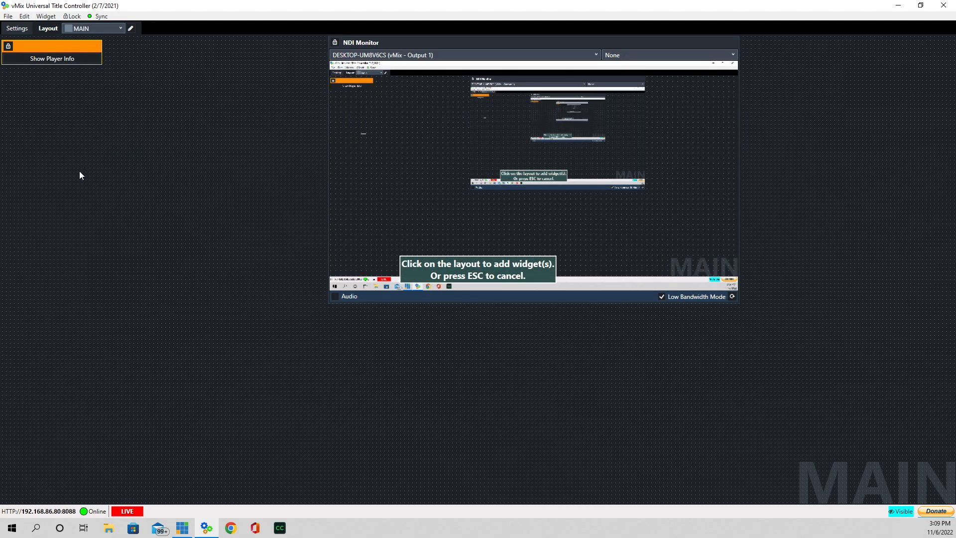
pyautogui.click(80, 172)
pyautogui.moveTo(482, 143); pyautogui.dragTo(163, 147)
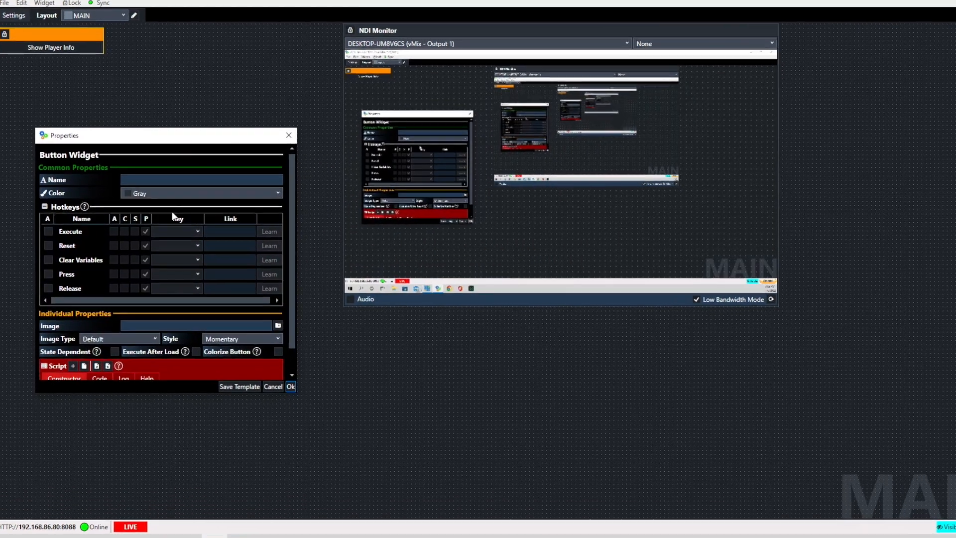
pyautogui.scroll(-1, 168, 233)
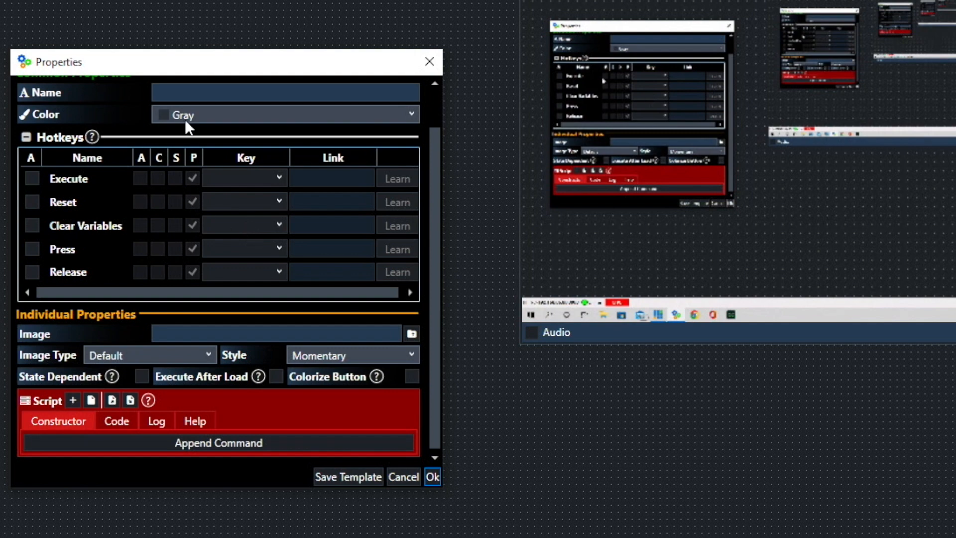
pyautogui.click(204, 96)
pyautogui.click(206, 90)
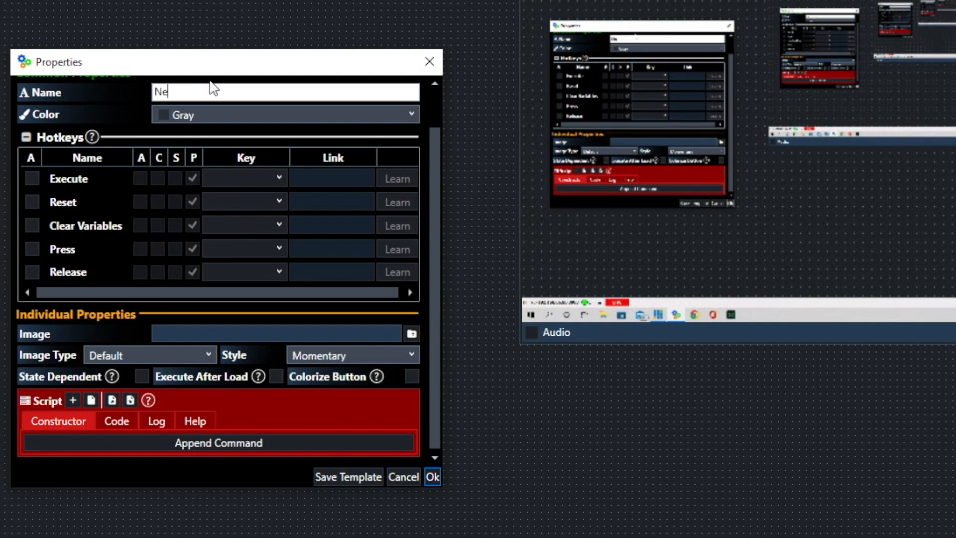
pyautogui.write('Next Row')
# Add a script command to the Next Row button and set it to DataSourceNextRow
pyautogui.click(74, 399)
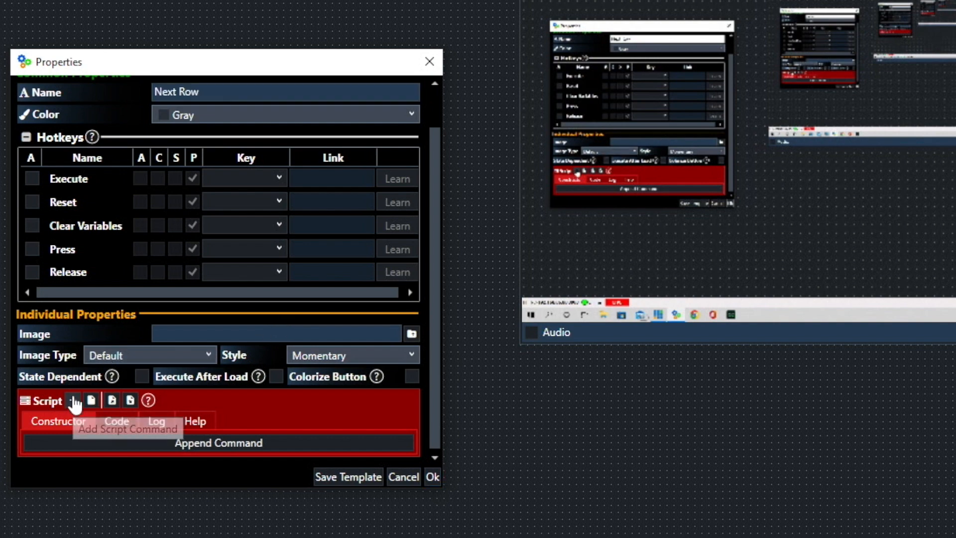
pyautogui.click(74, 401)
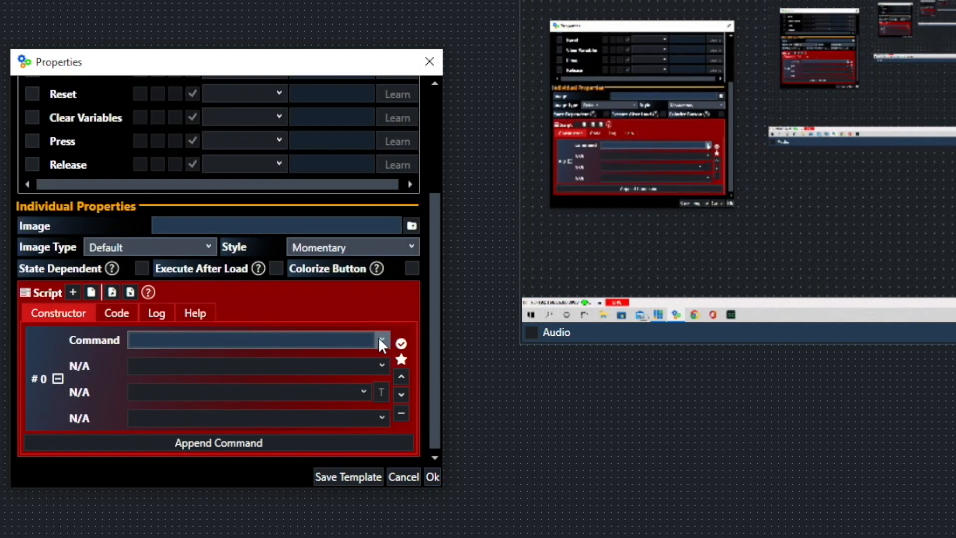
pyautogui.click(382, 340)
pyautogui.scroll(-10, 294, 425)
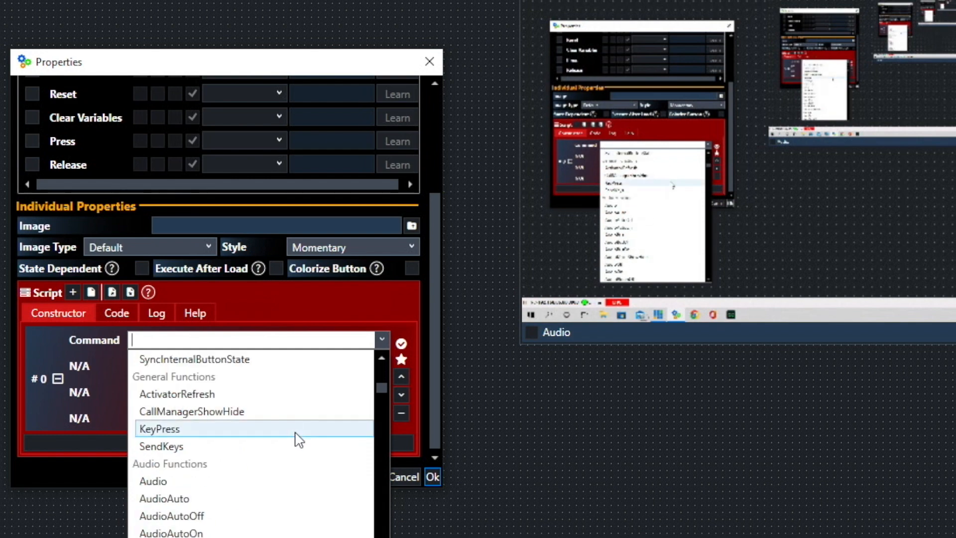
pyautogui.scroll(-20, 299, 443)
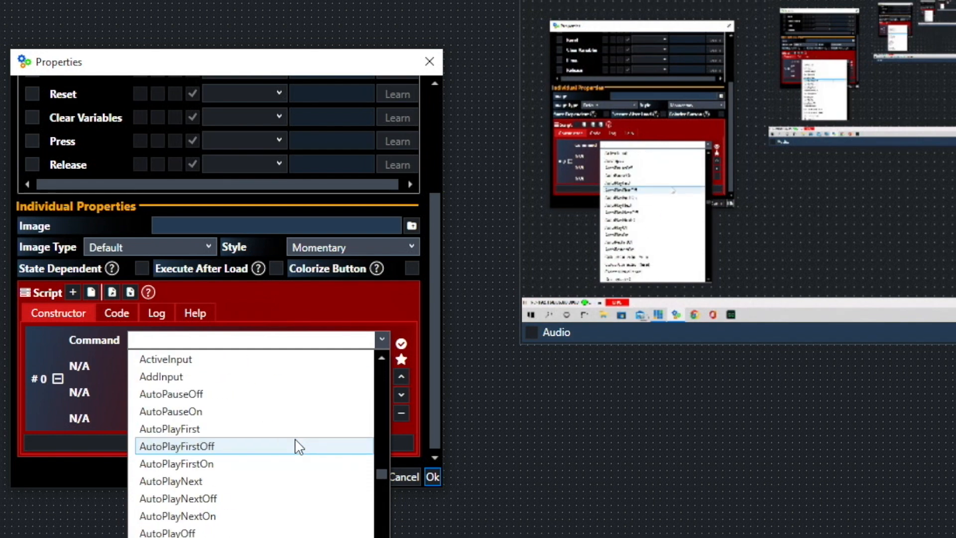
pyautogui.scroll(-20, 299, 452)
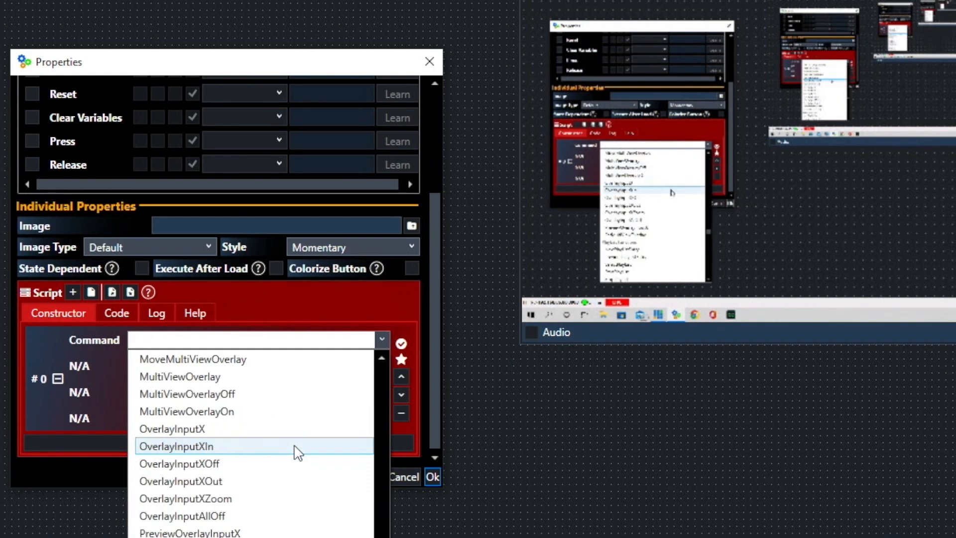
pyautogui.scroll(-20, 297, 451)
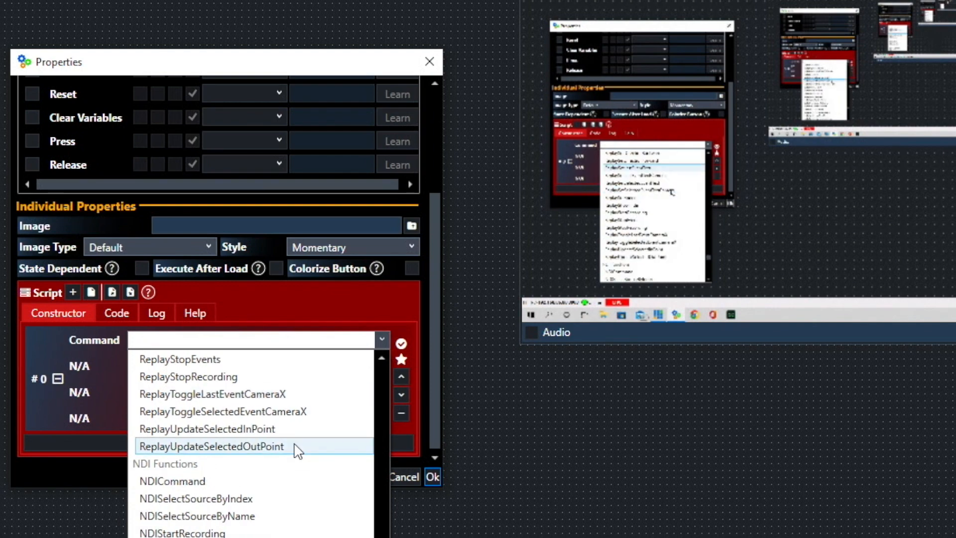
pyautogui.scroll(-10, 297, 451)
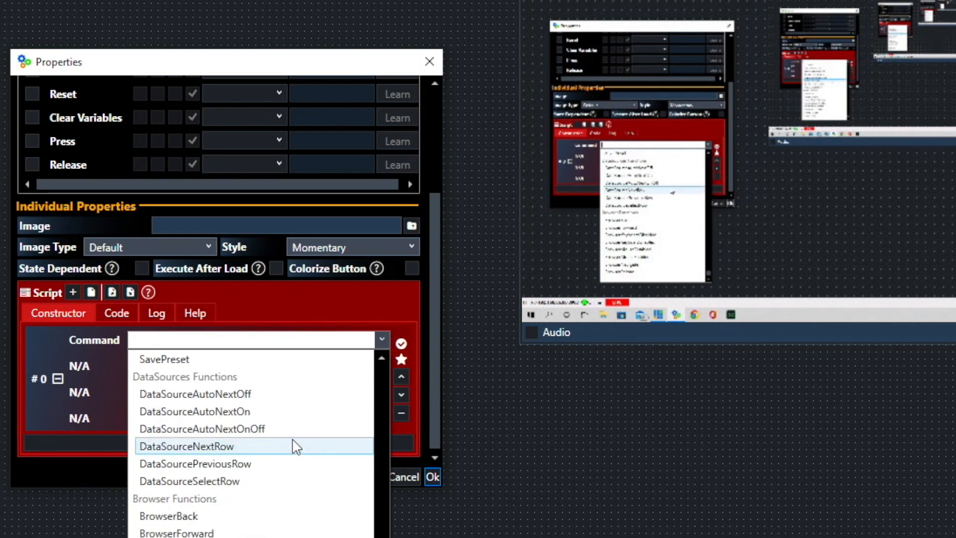
pyautogui.scroll(1, 297, 445)
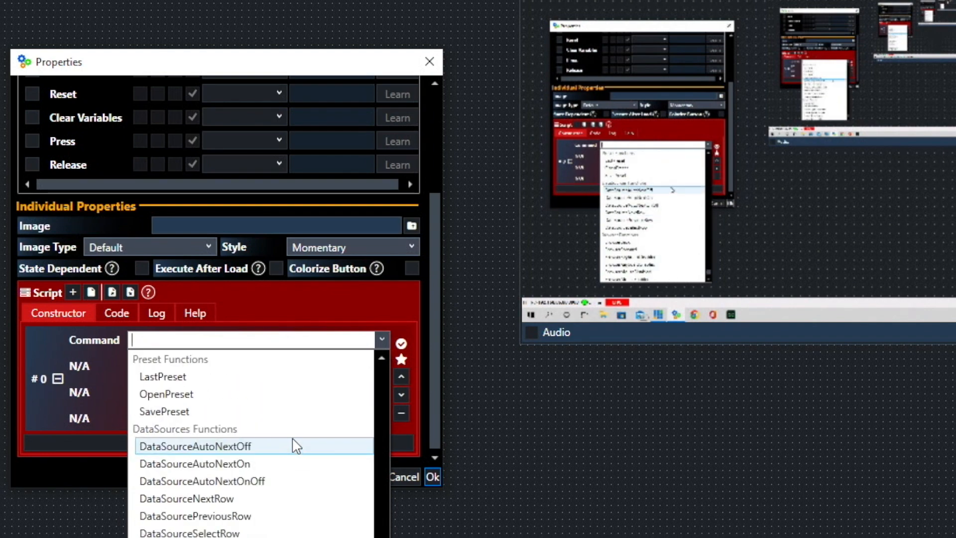
pyautogui.click(235, 499)
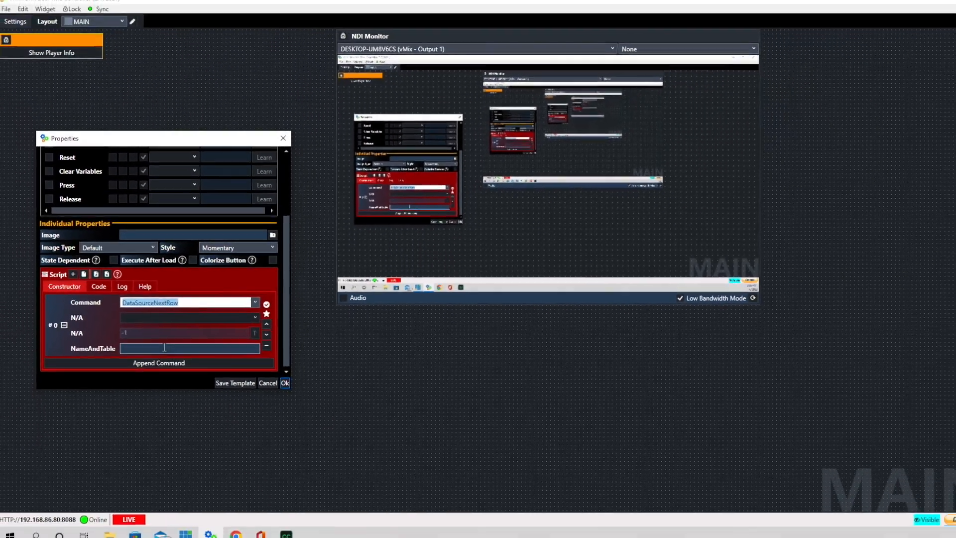
# Set the command's NameAndTable to "Excel/CSV,Sheet1" and accept the button's properties
pyautogui.click(149, 349)
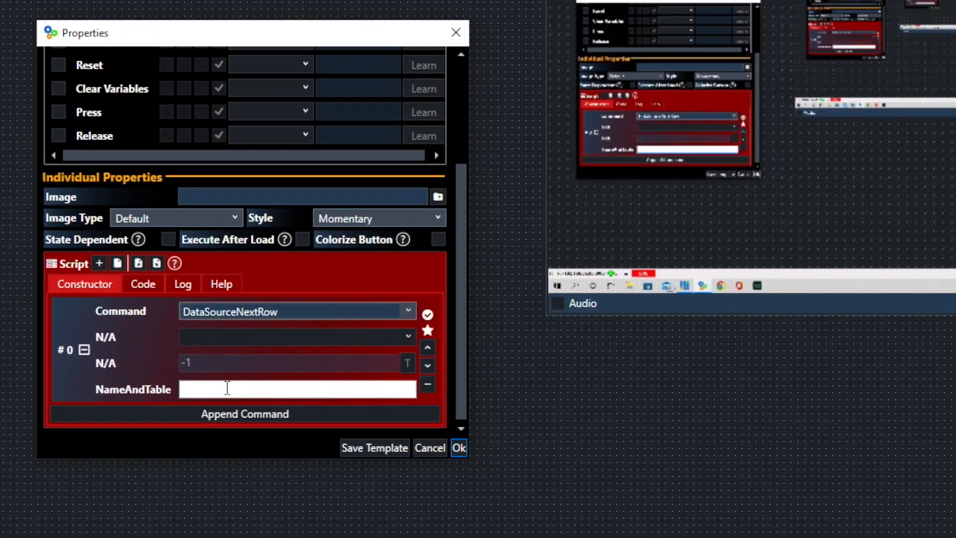
pyautogui.write('Excel/CSV,Sheet1')
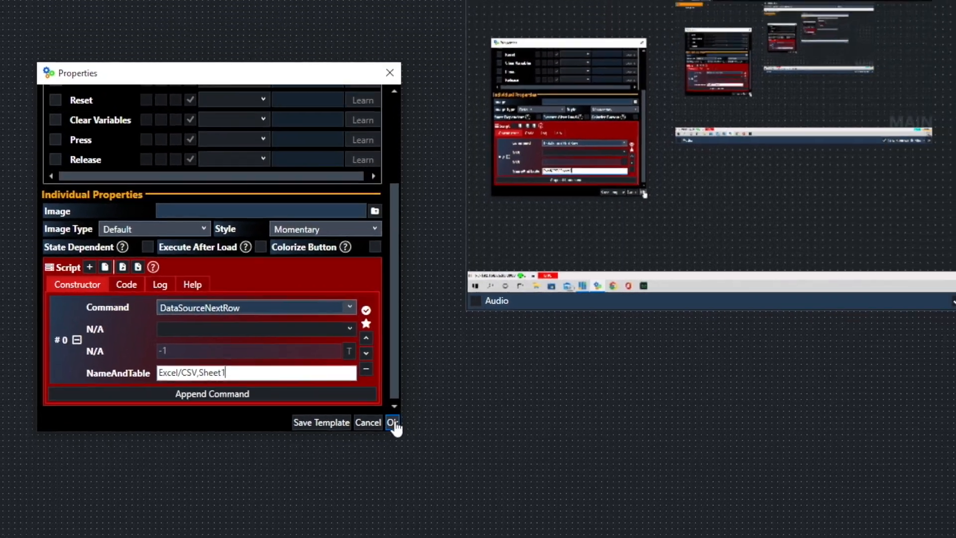
pyautogui.click(458, 448)
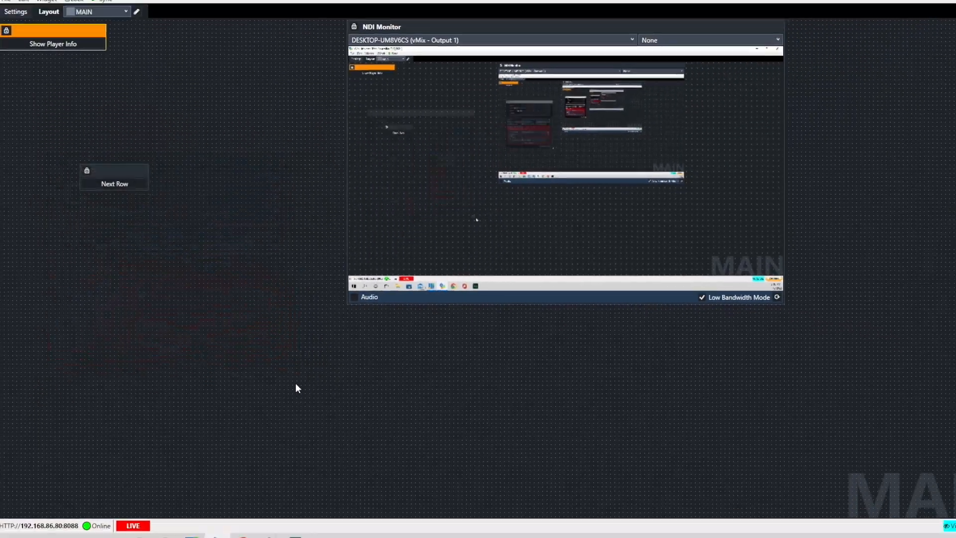
# Widen the Next Row button and set its color to Slate Gray
pyautogui.moveTo(142, 181); pyautogui.dragTo(219, 181)
pyautogui.click(206, 177)
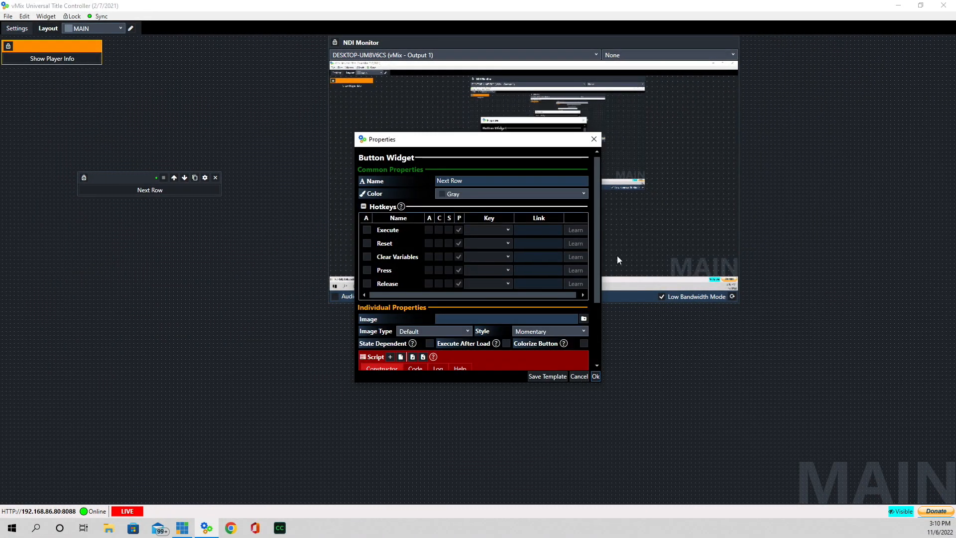
pyautogui.click(586, 197)
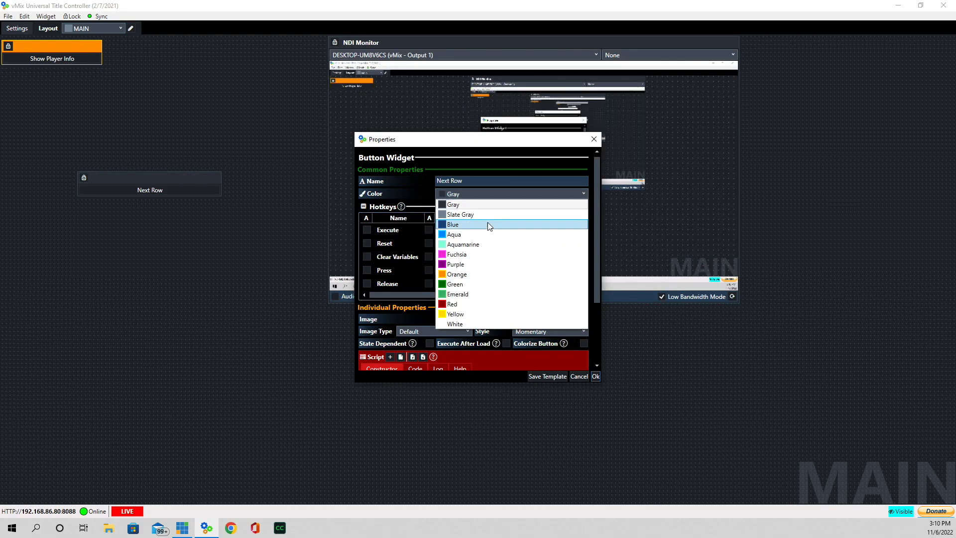
pyautogui.click(472, 215)
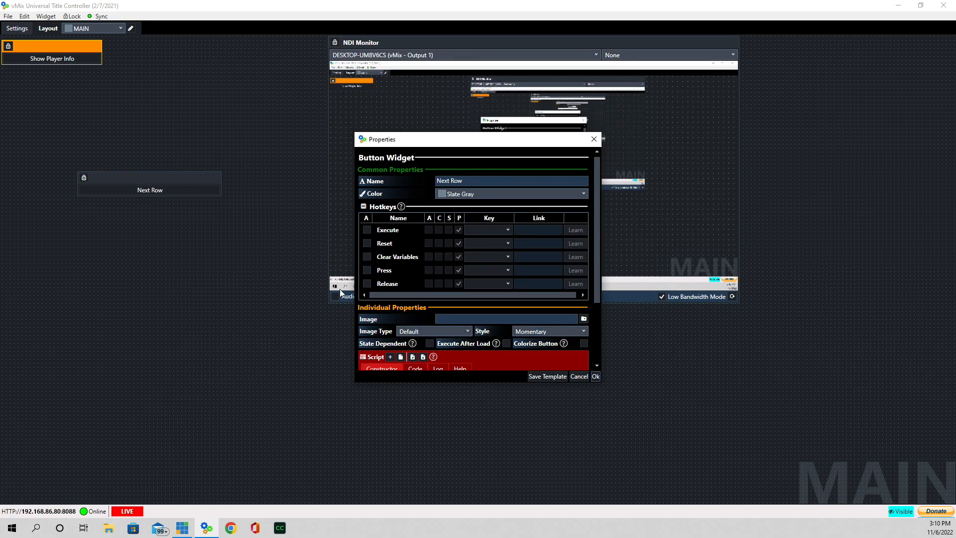
pyautogui.click(596, 376)
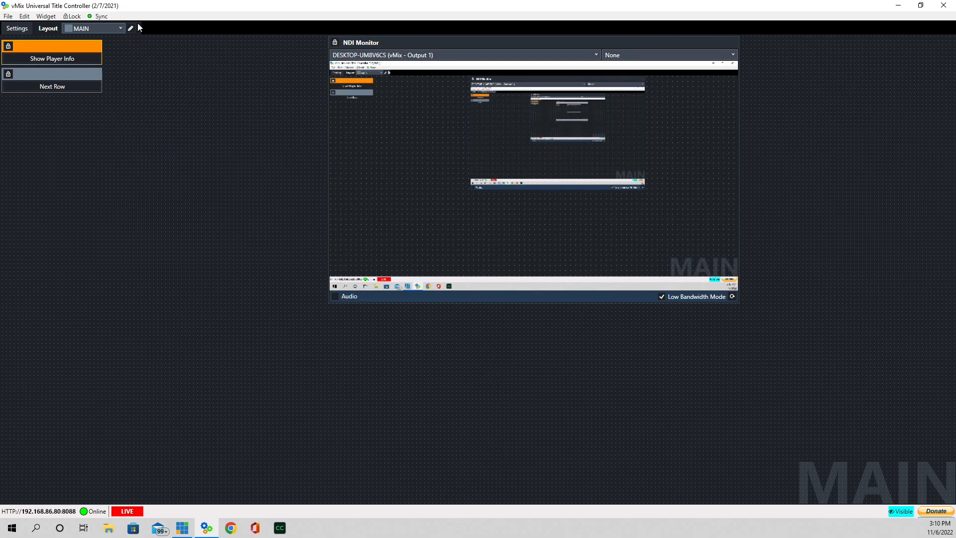
# Show the player title overlay, test Next Row by advancing through several players, and reselect row 1 in the Excel/CSV data source
pyautogui.click(55, 59)
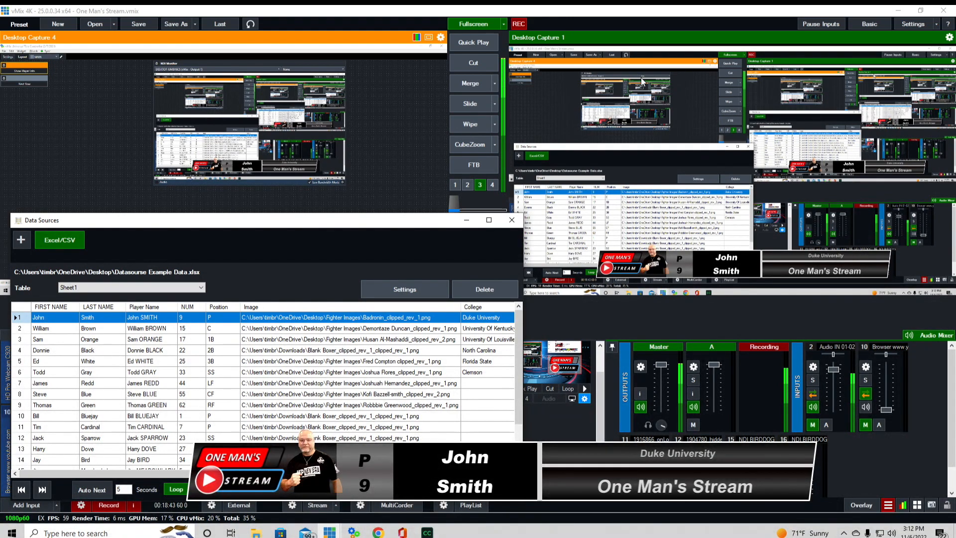
pyautogui.click(33, 85)
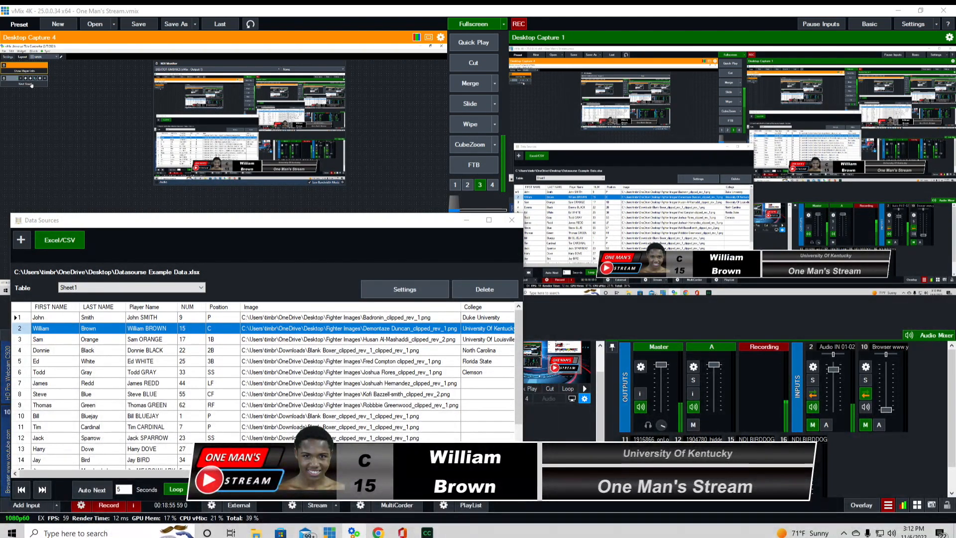
pyautogui.click(31, 85)
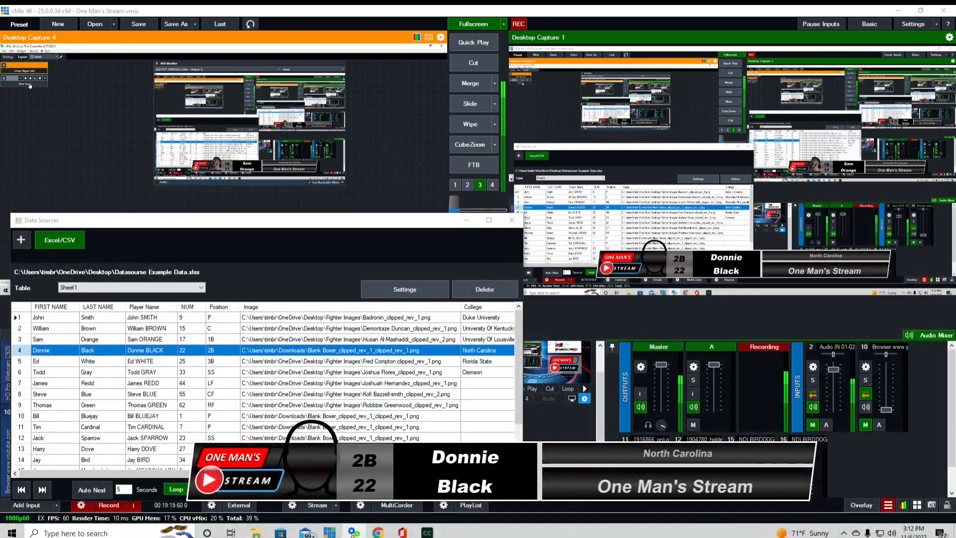
pyautogui.click(31, 85)
pyautogui.click(31, 85)
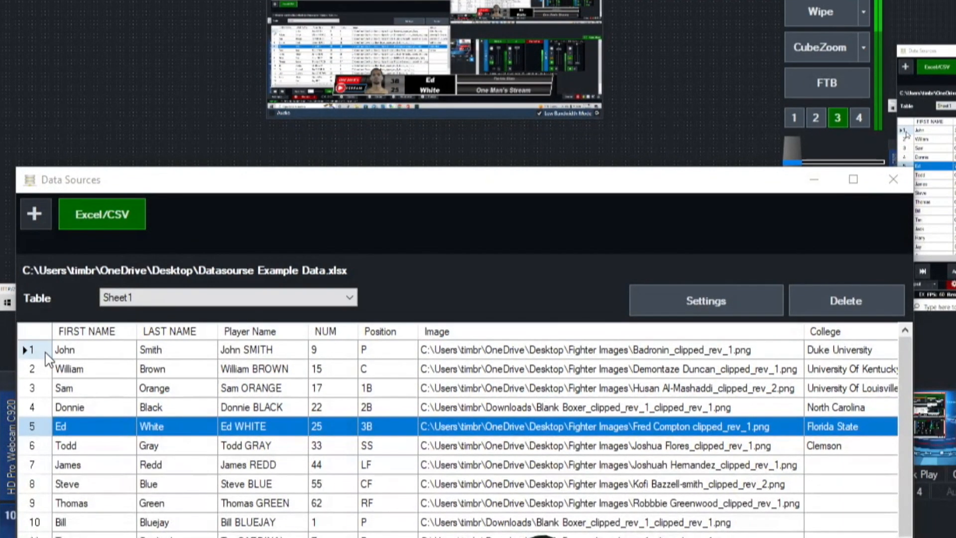
pyautogui.click(31, 350)
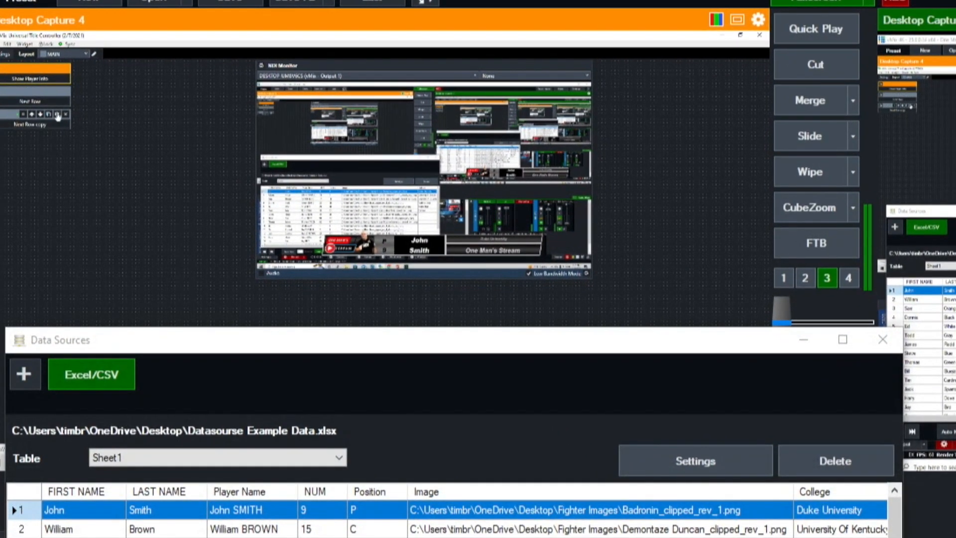
# Open the properties of the duplicated Next Row button and rename it "Previous Row"
pyautogui.click(58, 116)
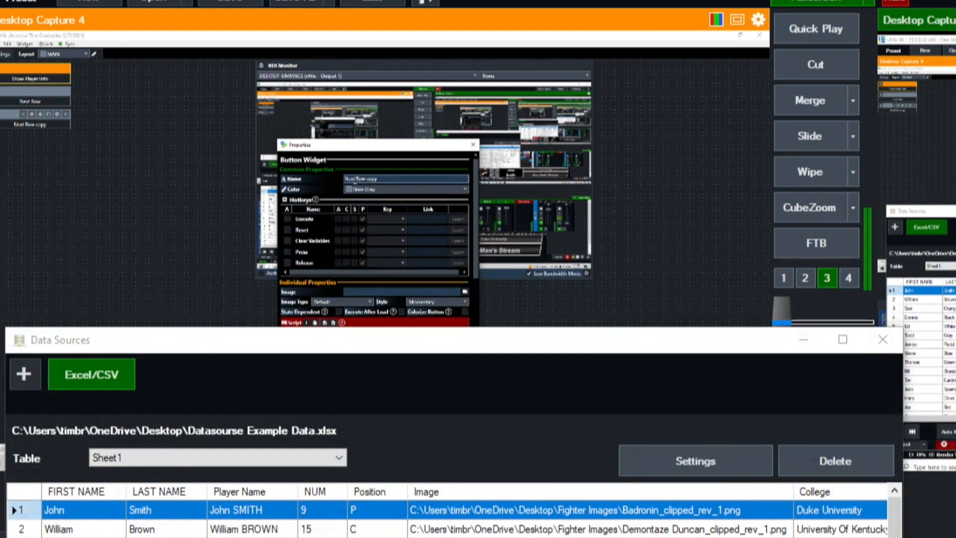
pyautogui.click(367, 177)
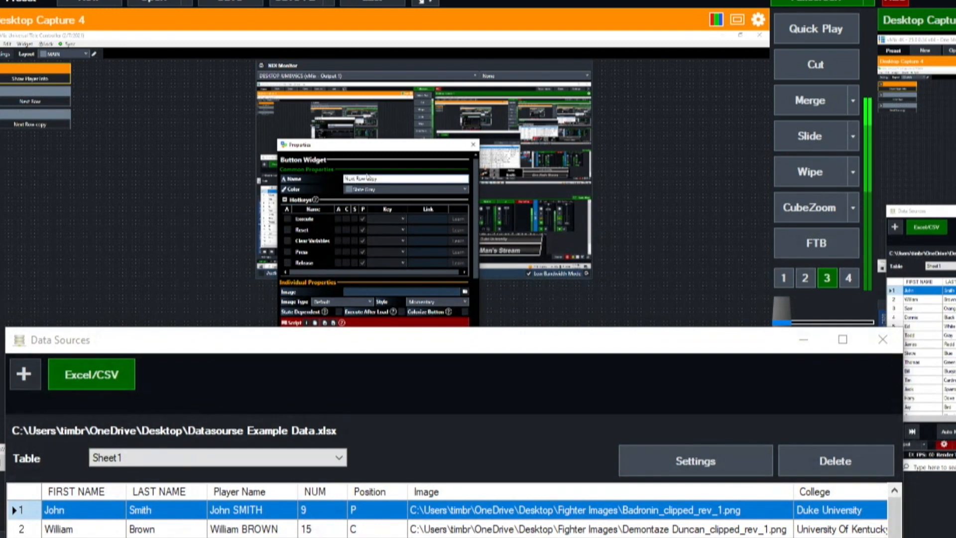
pyautogui.press('BackSpace')
pyautogui.press('BackSpace')
pyautogui.press('BackSpace')
pyautogui.press('BackSpace')
pyautogui.write('Previous')
pyautogui.press('BackSpace')
pyautogui.press('BackSpace')
pyautogui.press('BackSpace')
pyautogui.press('BackSpace')
pyautogui.press('BackSpace')
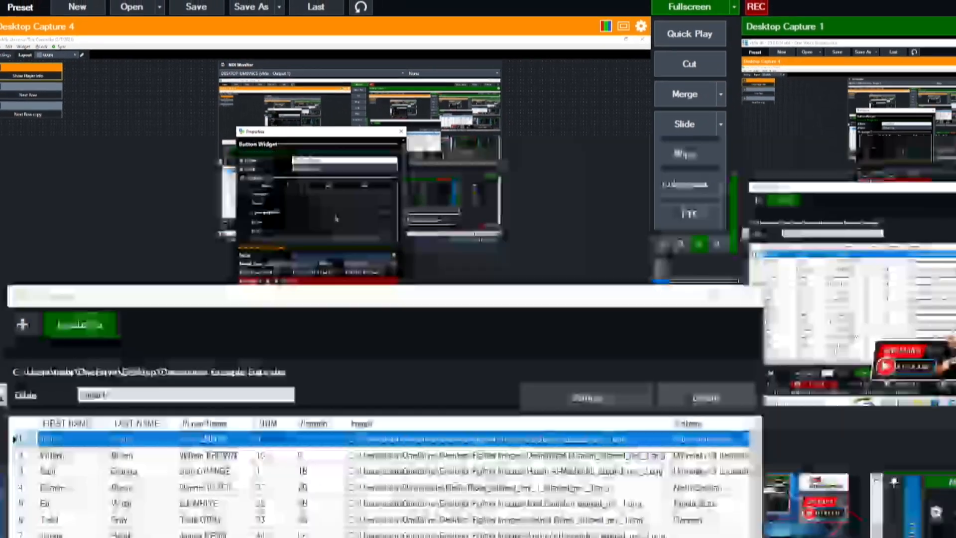
# Compare the NameAndTable entry in the copied button's script with the worksheet name in the Excel workbook
pyautogui.scroll(-3, 396, 269)
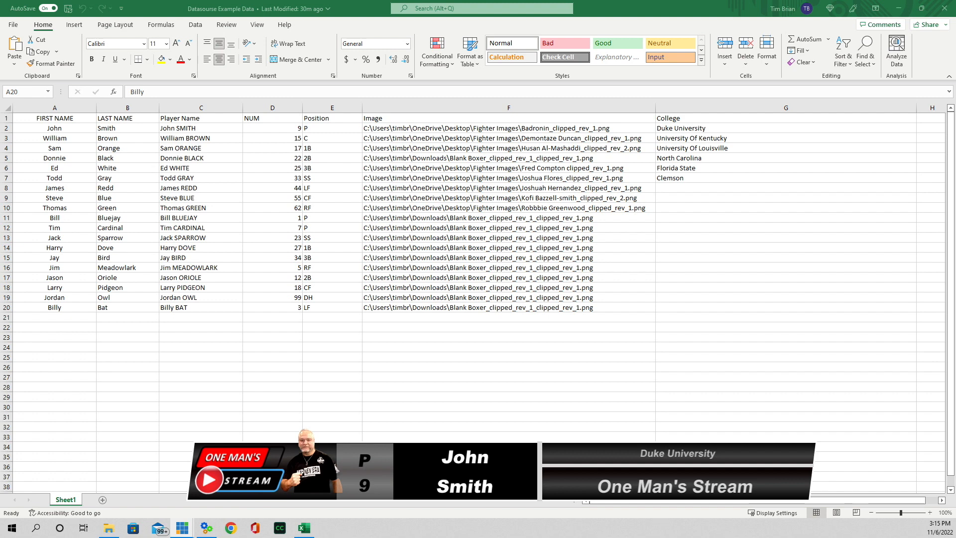
pyautogui.hotkey('alt', 'Tab')
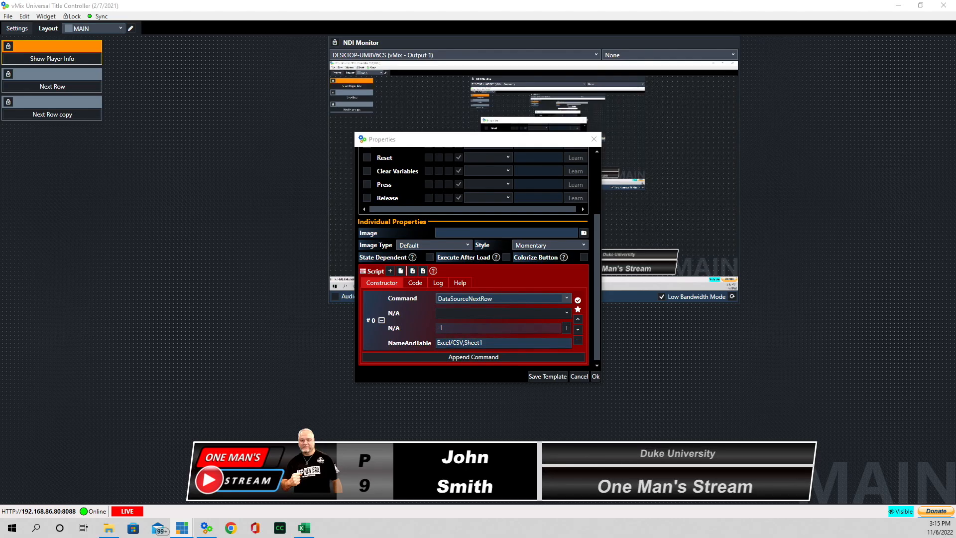
pyautogui.hotkey('alt', 'Tab')
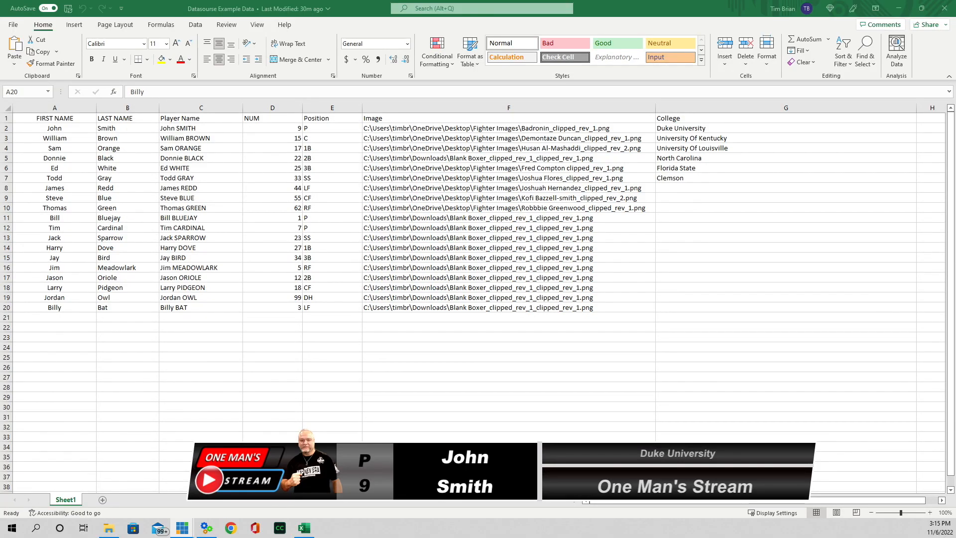
pyautogui.click(66, 499)
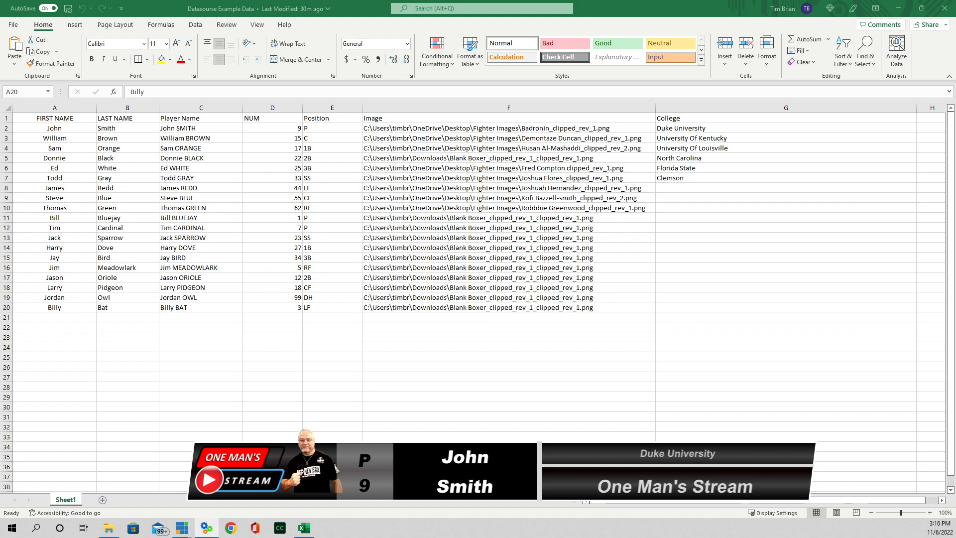
# Switch back to vMix Universal Title Controller and change the Previous Row button's script command to DataSourcePreviousRow
pyautogui.click(206, 528)
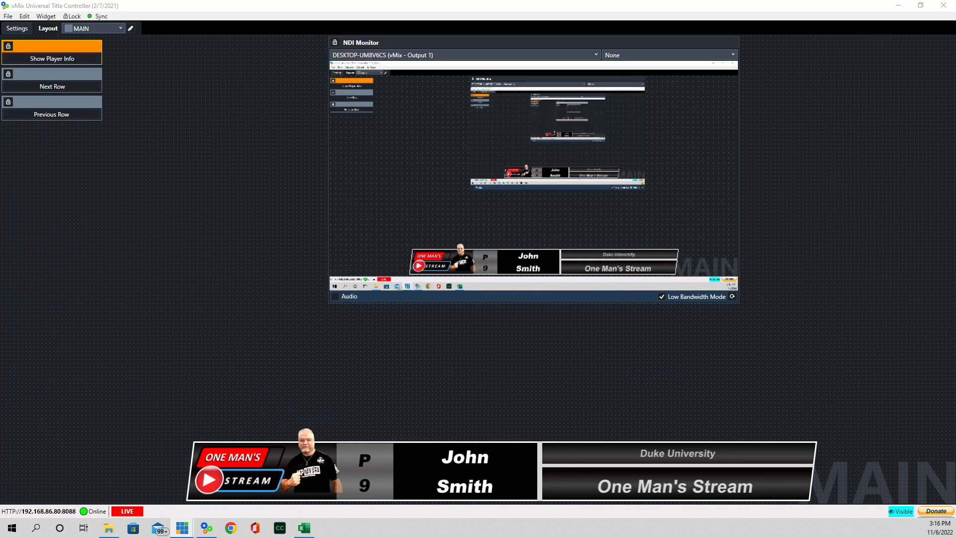
pyautogui.click(86, 102)
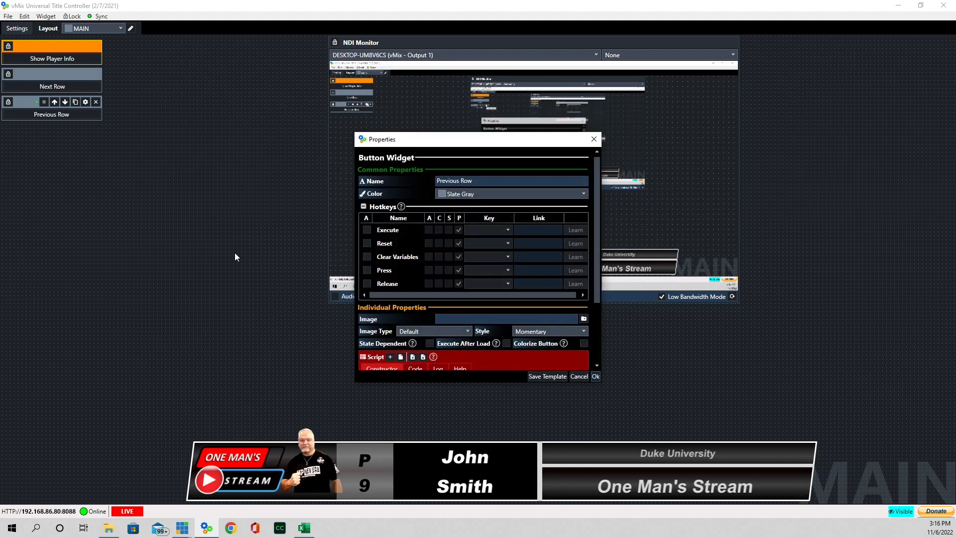
pyautogui.scroll(-3, 540, 283)
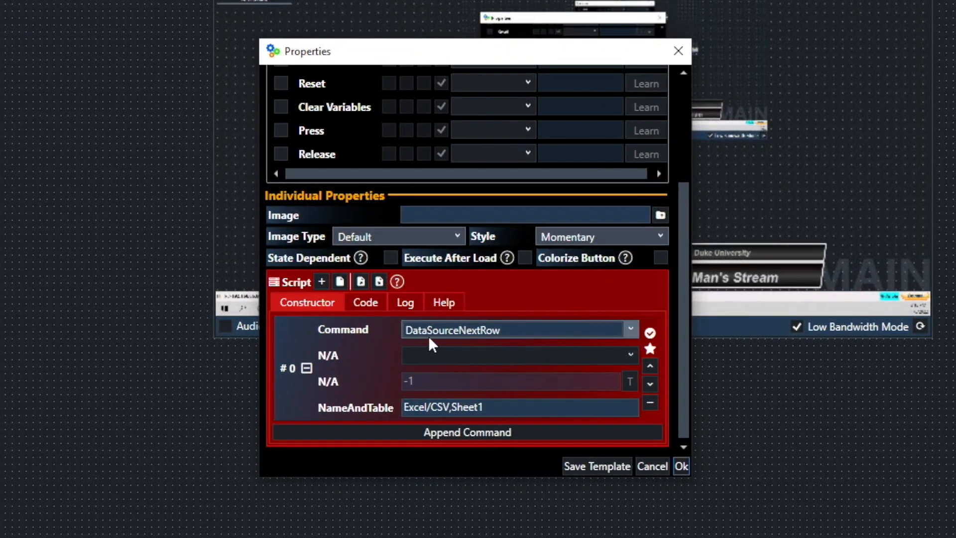
pyautogui.click(631, 329)
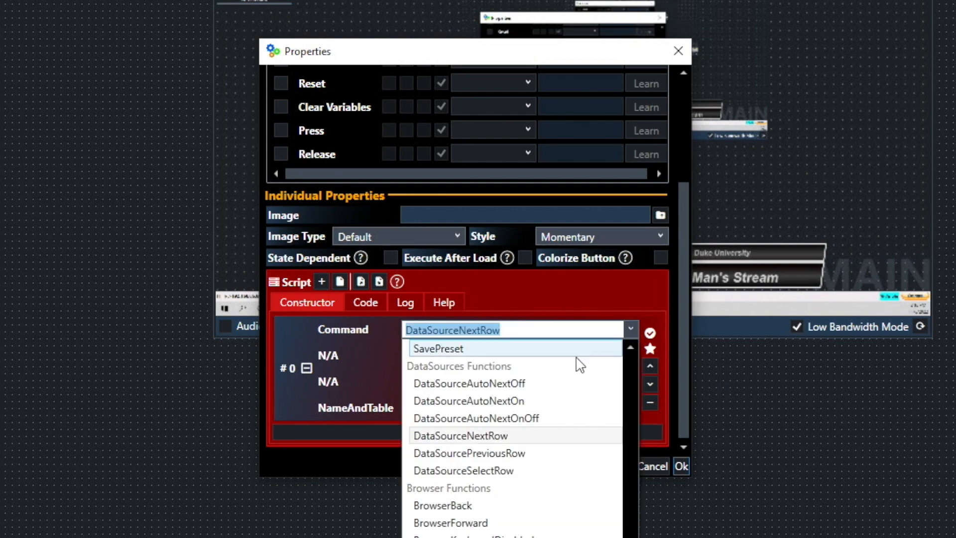
pyautogui.click(470, 453)
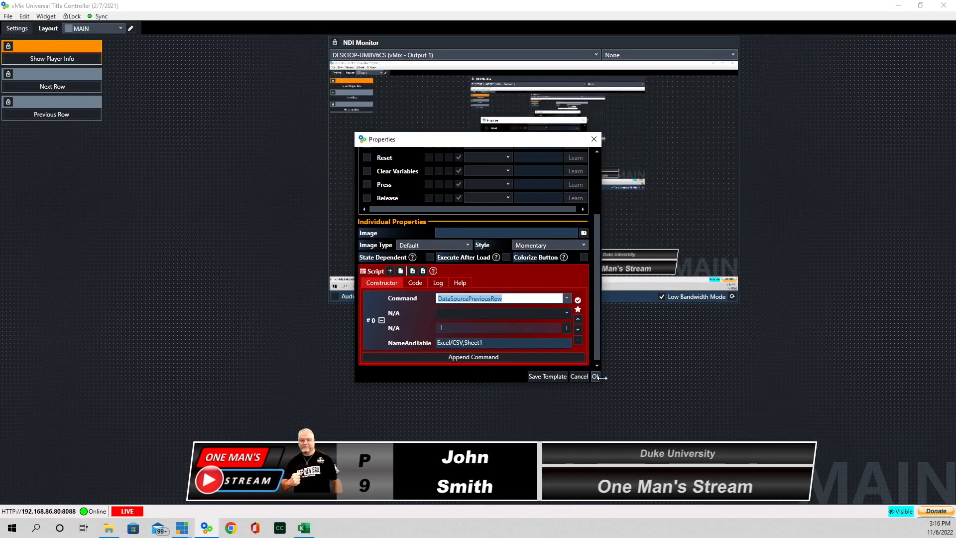
pyautogui.click(596, 377)
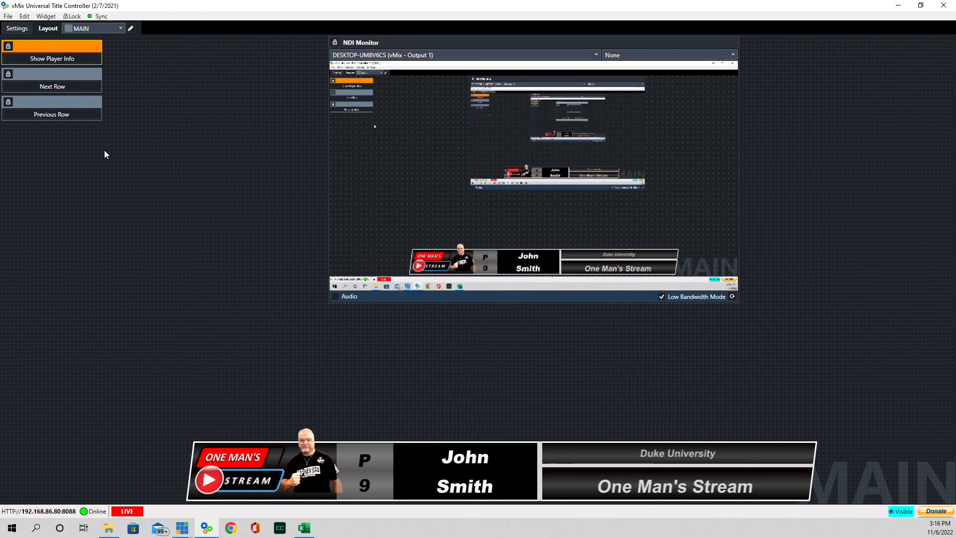
# Switch to vMix and test the Previous Row button by stepping the player title back from row 11 to row 1 of Sheet1
pyautogui.click(182, 528)
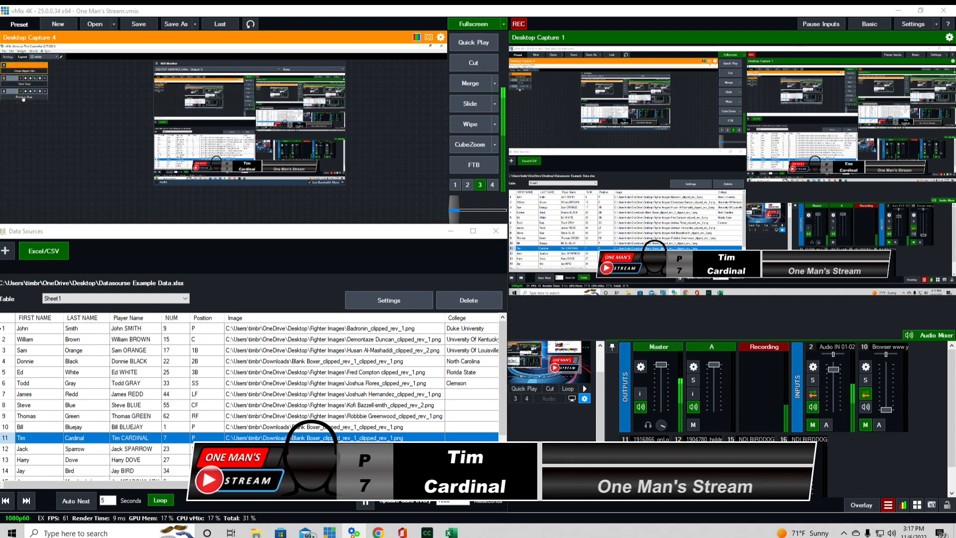
pyautogui.click(22, 98)
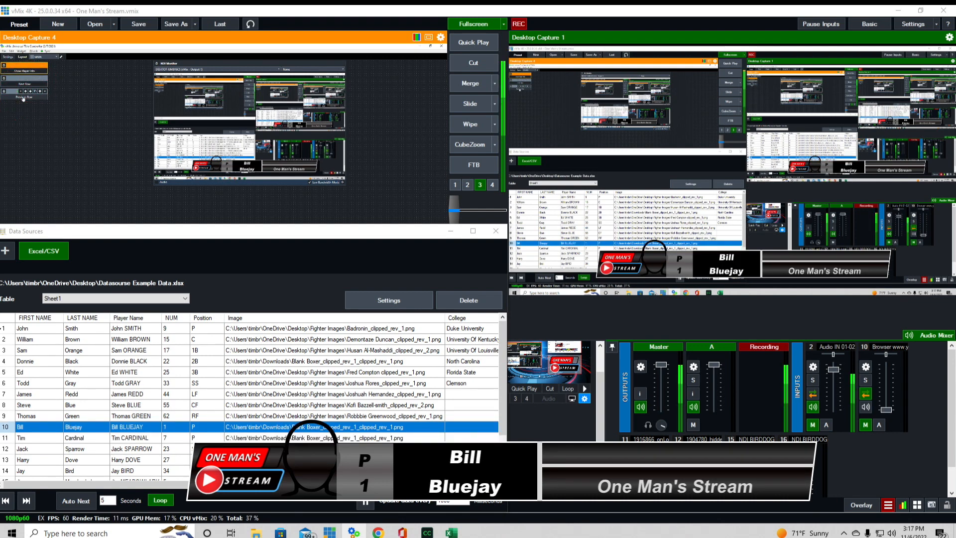
pyautogui.click(23, 98)
pyautogui.click(23, 98)
pyautogui.click(23, 99)
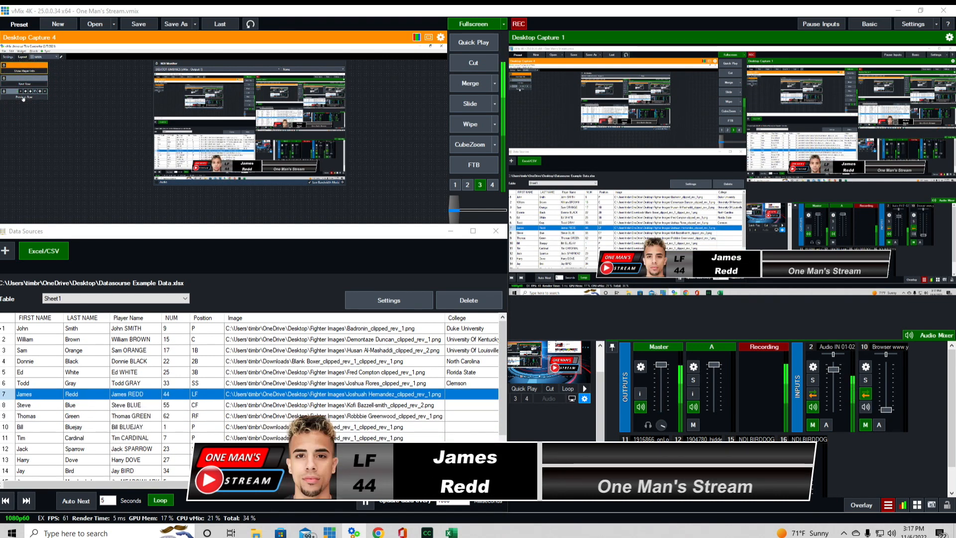
pyautogui.click(23, 98)
pyautogui.click(23, 98)
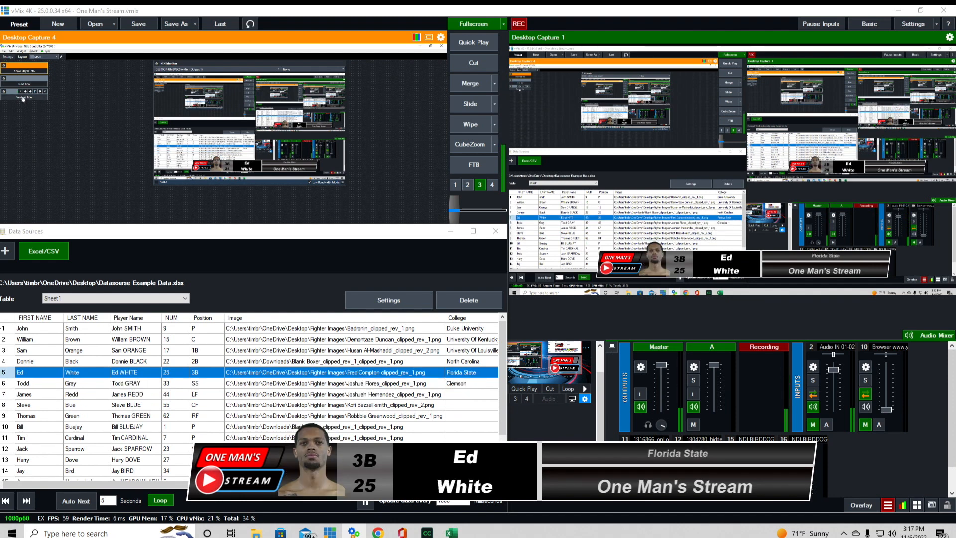
pyautogui.click(23, 98)
pyautogui.click(23, 98)
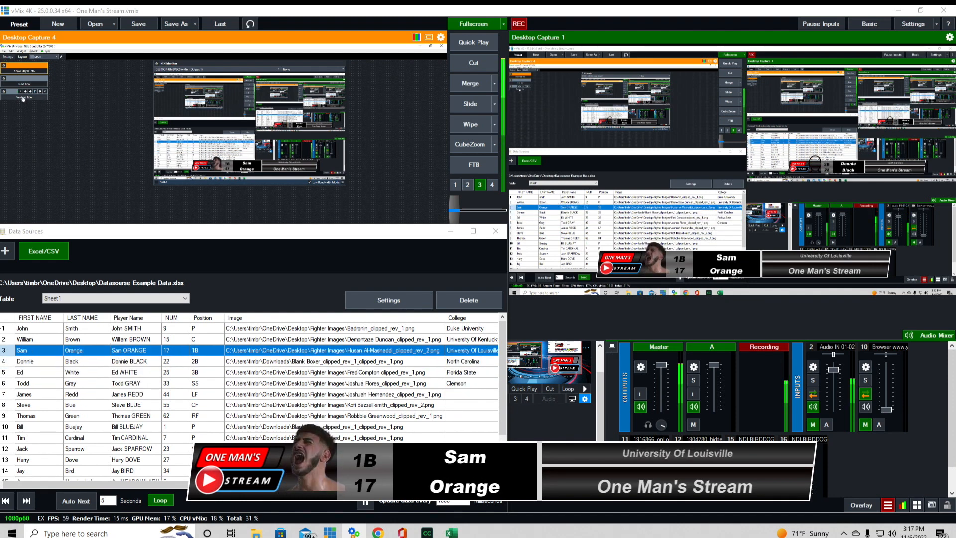
pyautogui.click(23, 98)
pyautogui.click(23, 98)
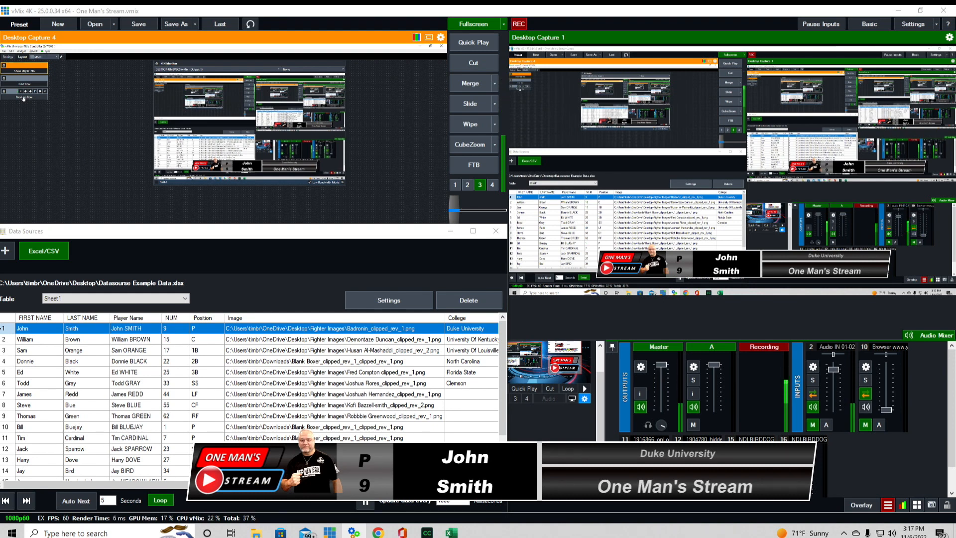
pyautogui.click(24, 85)
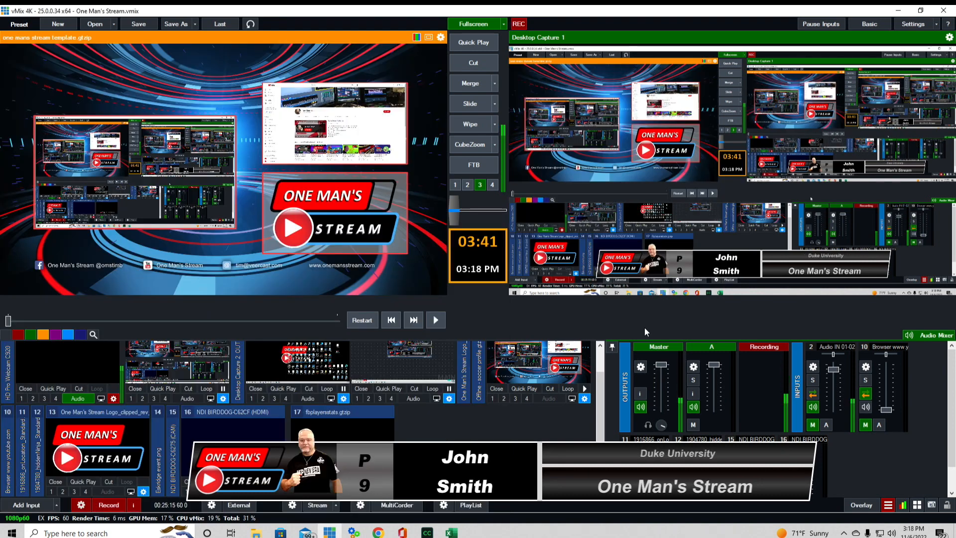